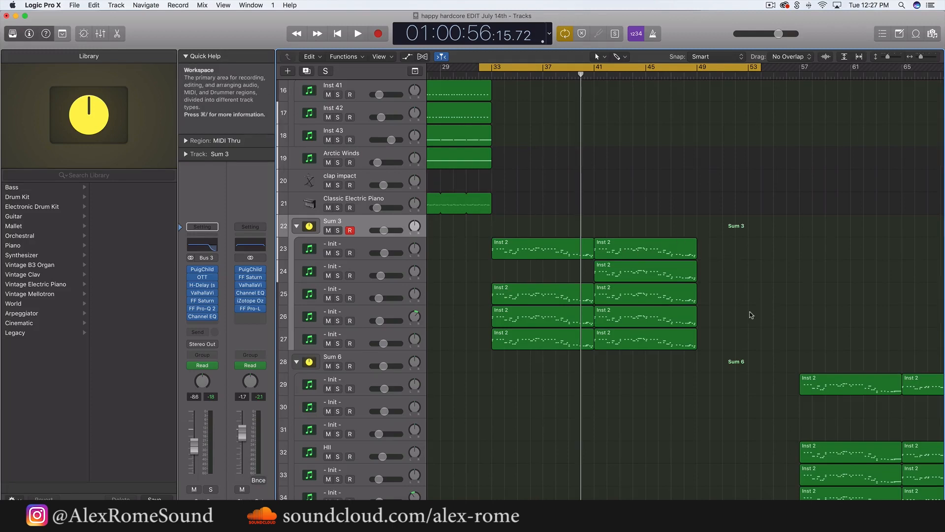
# - Play the Sum 3 section up to about bar 49 and turn off the cycle during playback
pyautogui.press('space')
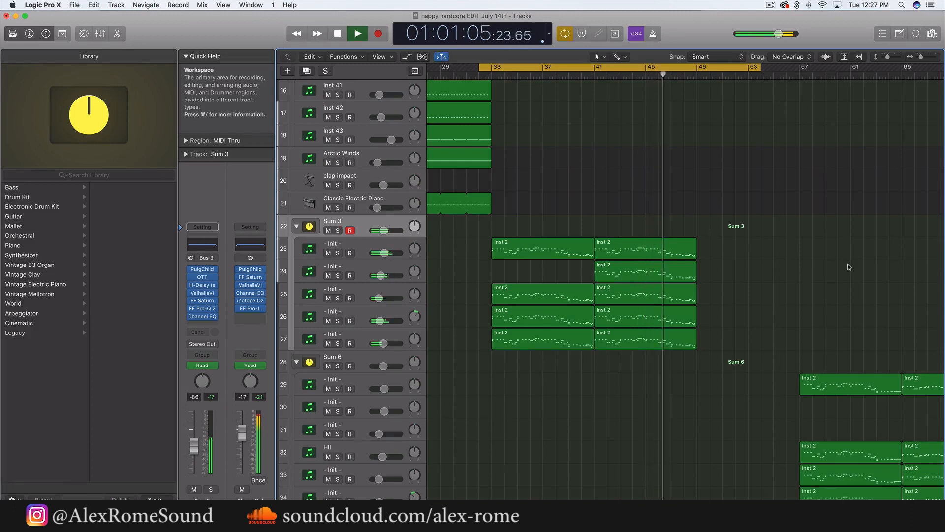
pyautogui.hscroll(4, 849, 267)
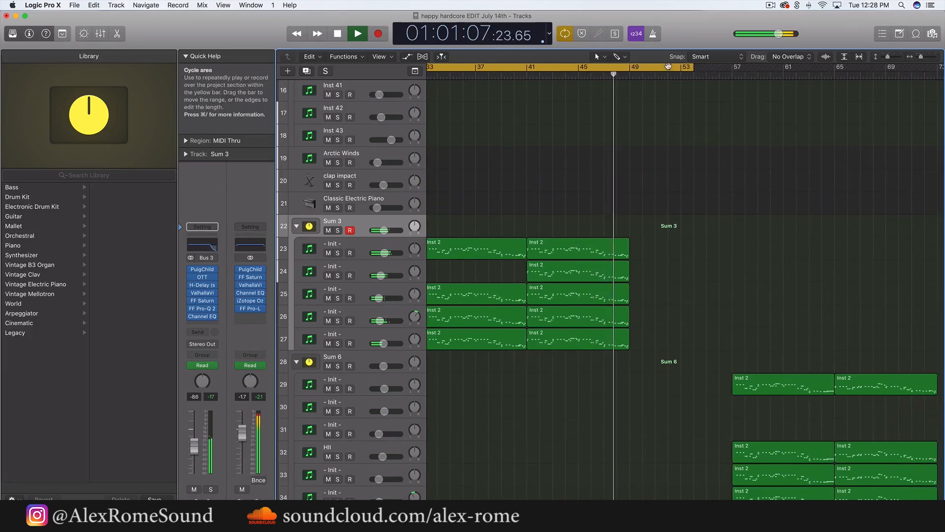
pyautogui.press('c')
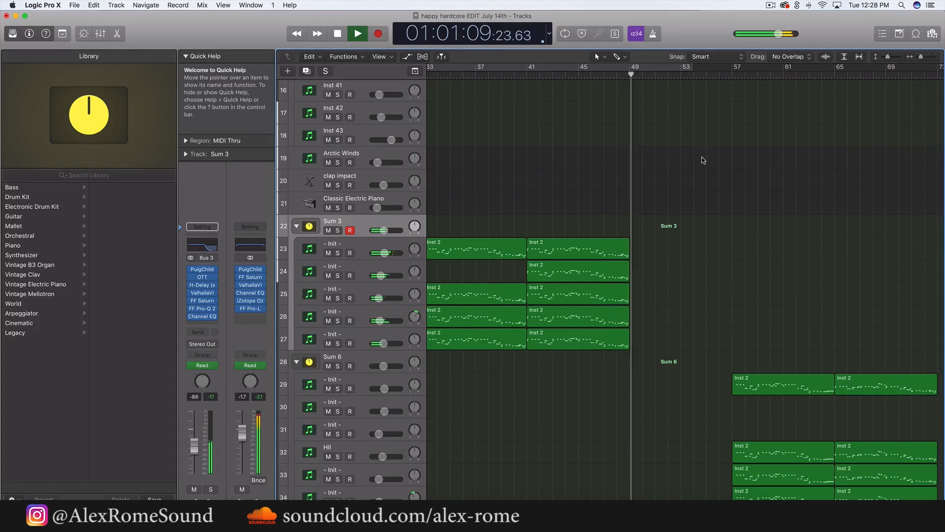
pyautogui.press('space')
pyautogui.scroll(2, 696, 169)
pyautogui.hscroll(1, 695, 168)
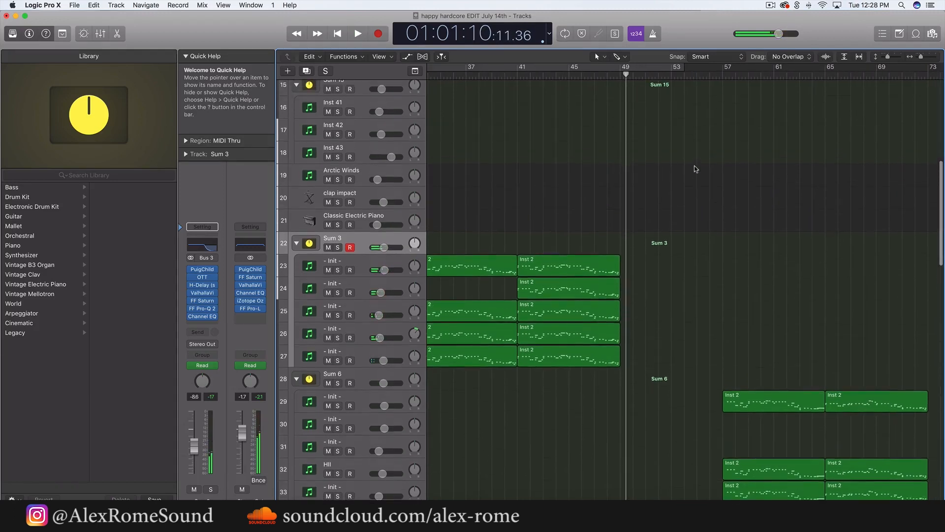
pyautogui.hscroll(-1, 587, 172)
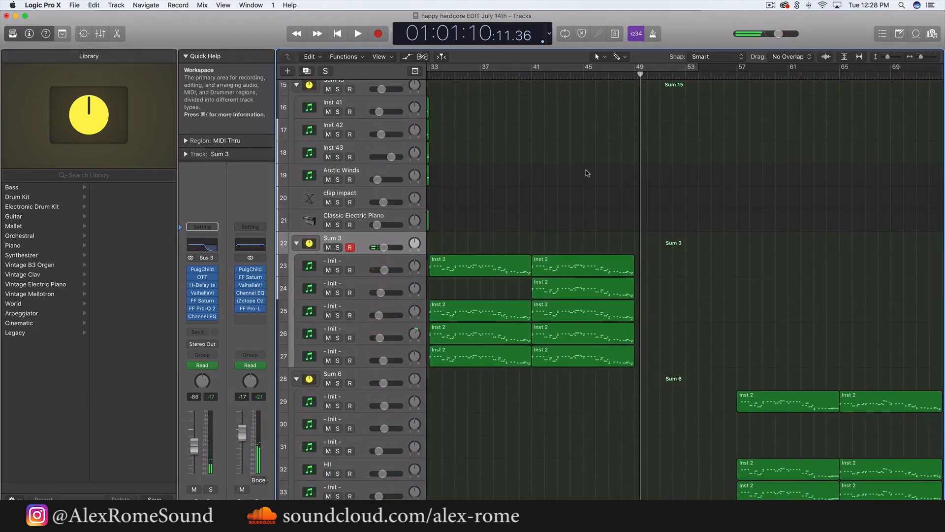
pyautogui.scroll(2, 600, 174)
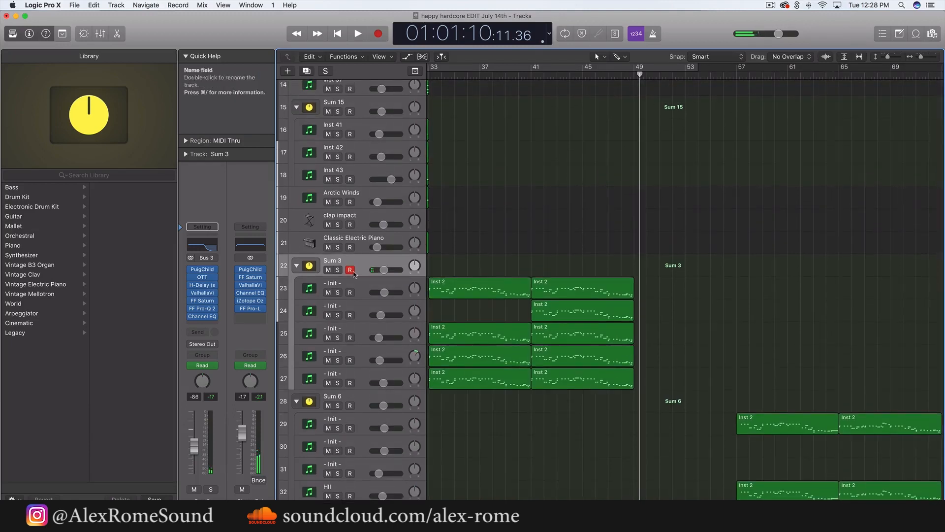
# - Select track 23 and move the cycle area to run from about bar 40 to bar 62
pyautogui.click(365, 284)
pyautogui.hscroll(-3, 487, 246)
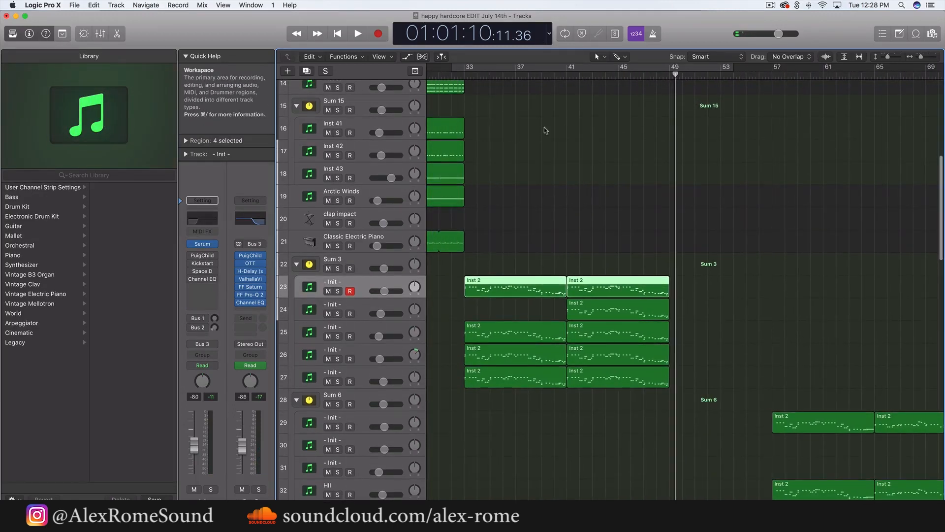
pyautogui.moveTo(561, 63); pyautogui.dragTo(653, 68)
pyautogui.click(682, 146)
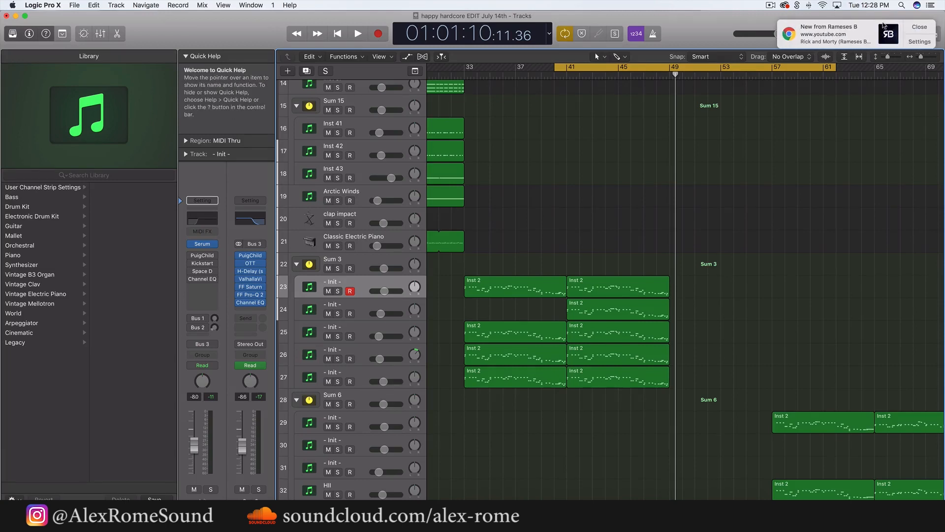
pyautogui.click(920, 27)
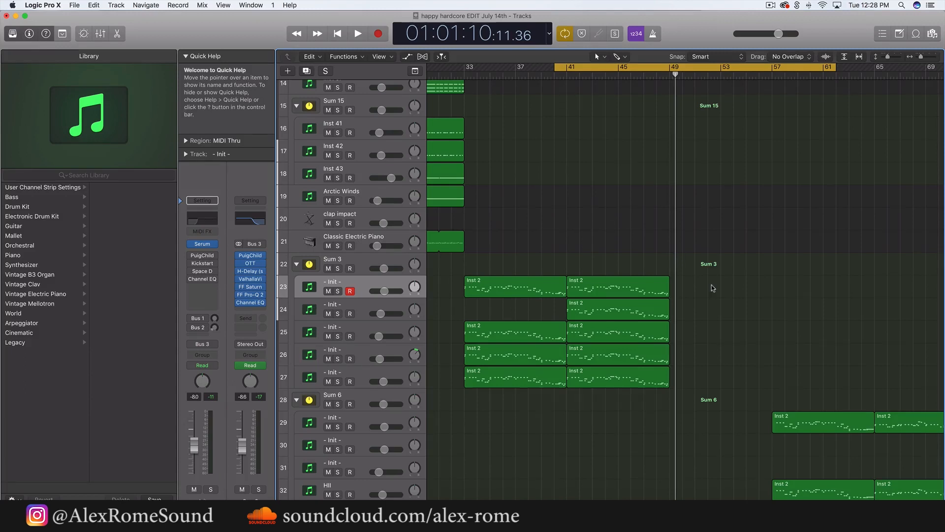
# - Audition the two Inst 2 regions of track 23 alone in solo and clear the solo
pyautogui.moveTo(712, 286); pyautogui.dragTo(415, 287)
pyautogui.click(338, 291)
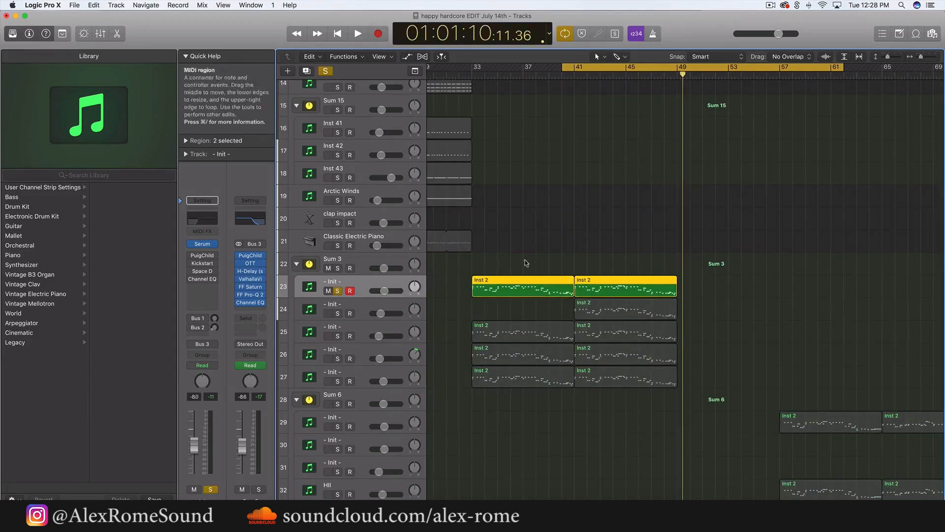
pyautogui.click(723, 227)
pyautogui.press('space')
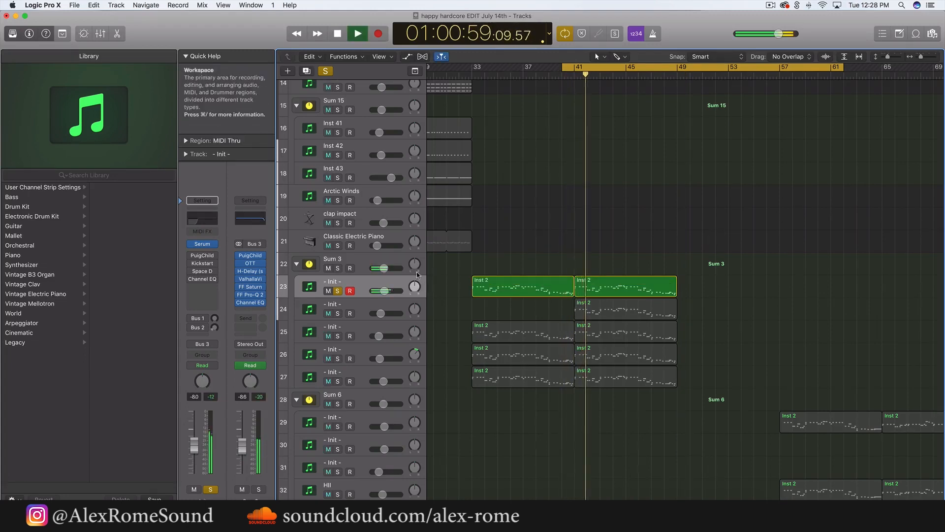
pyautogui.press('space')
pyautogui.click(338, 291)
pyautogui.click(338, 290)
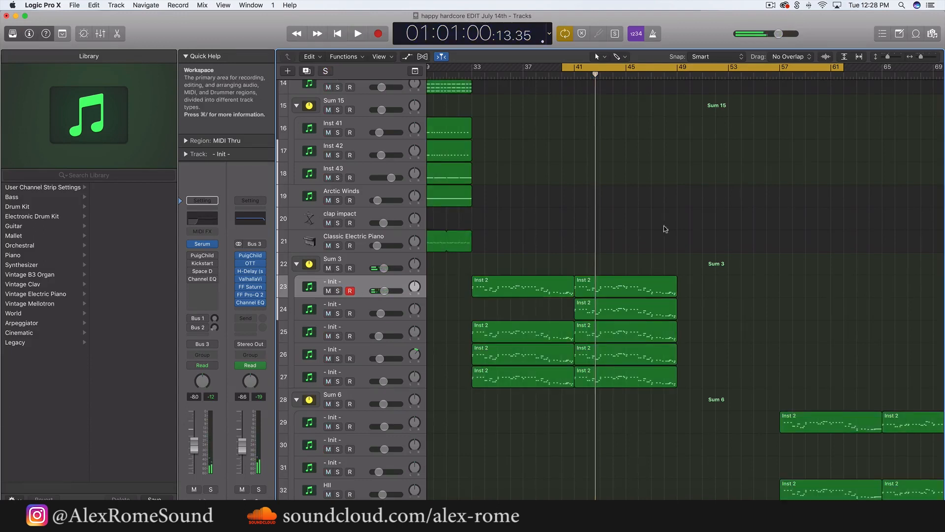
# - Shift the cycle start slightly closer to bar 41 and select both Inst 2 regions on track 23
pyautogui.moveTo(563, 69); pyautogui.dragTo(569, 70)
pyautogui.moveTo(723, 280); pyautogui.dragTo(557, 289)
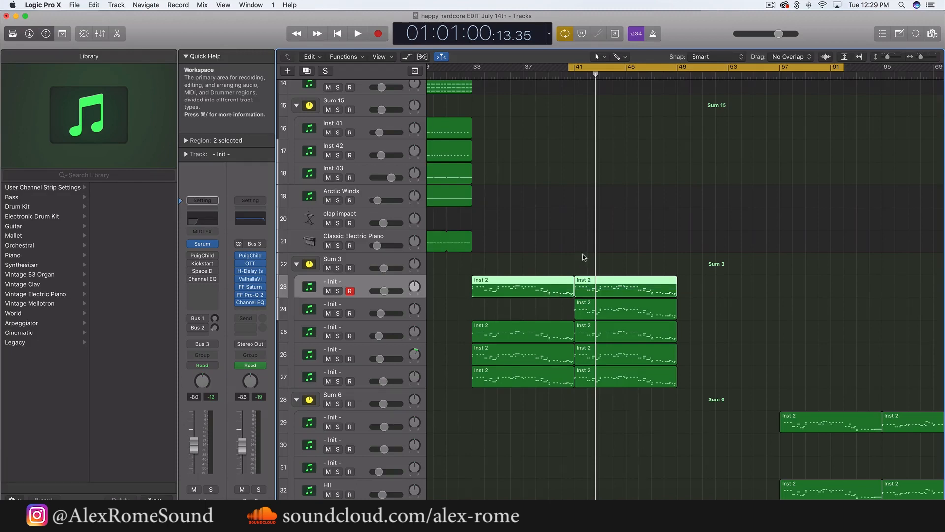
pyautogui.moveTo(584, 257); pyautogui.dragTo(544, 285)
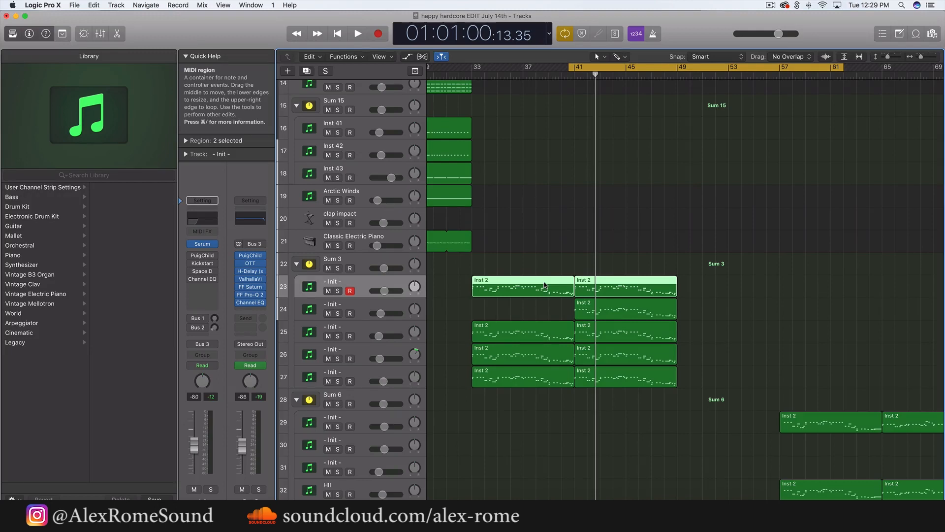
pyautogui.click(748, 272)
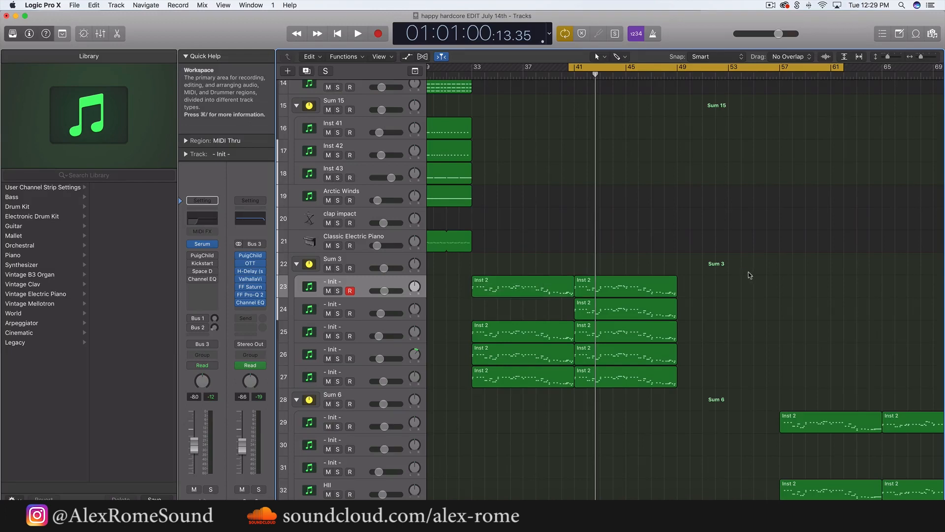
pyautogui.moveTo(737, 291); pyautogui.dragTo(611, 284)
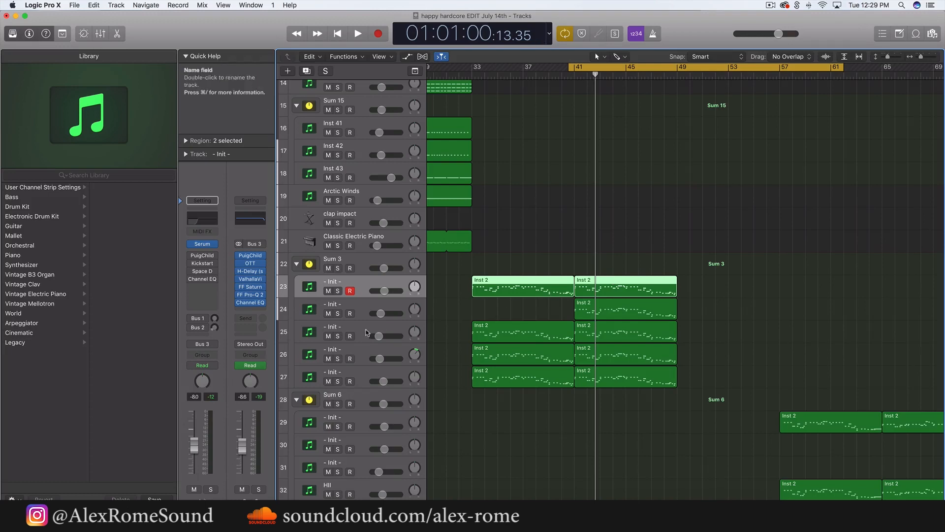
# - Audition the whole Sum 3 stack in solo from the cycle start and clear the solo
pyautogui.click(338, 291)
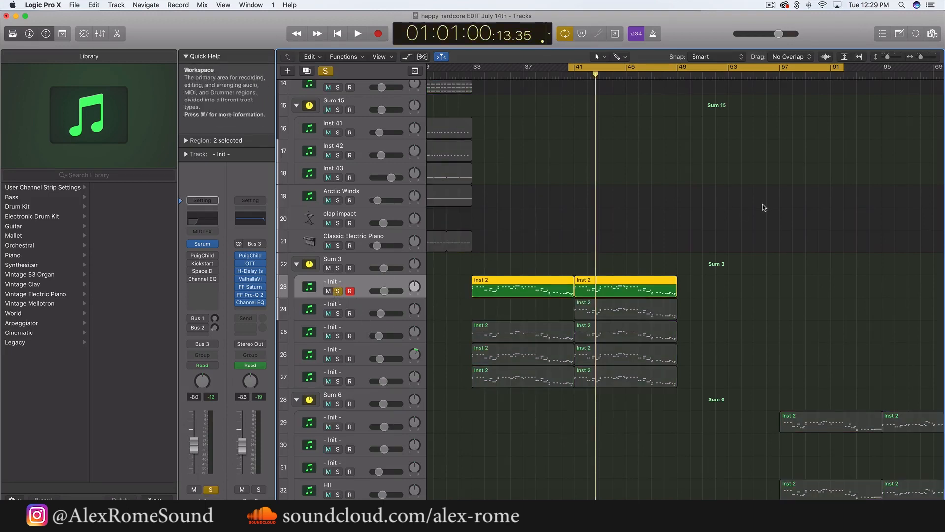
pyautogui.click(338, 290)
pyautogui.click(475, 260)
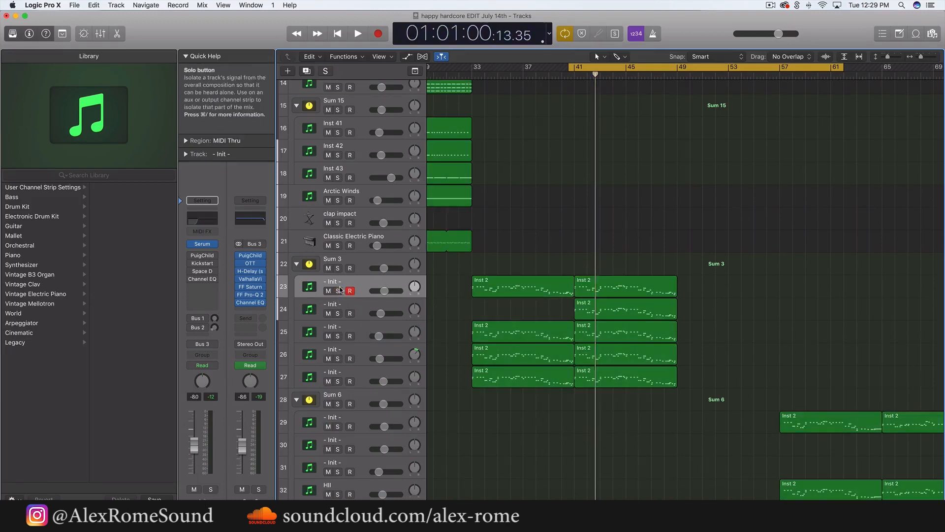
pyautogui.press('space')
pyautogui.press('s')
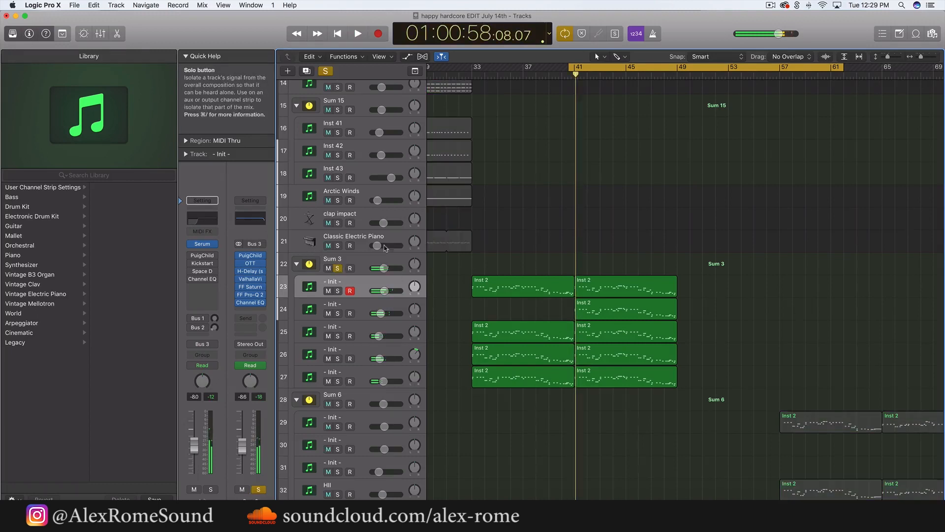
pyautogui.press('space')
pyautogui.click(338, 268)
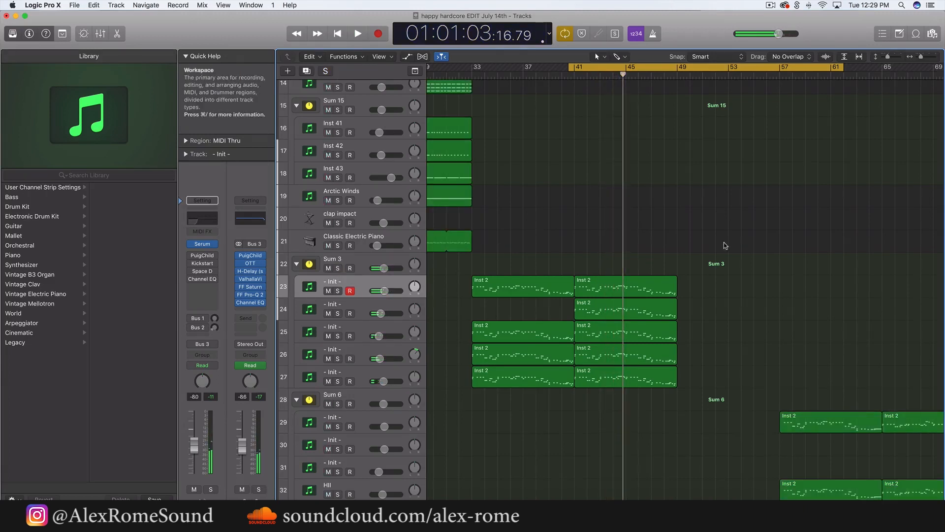
# - Audition track 24 alone in solo from the cycle start and clear its solo
pyautogui.press('space')
pyautogui.click(338, 314)
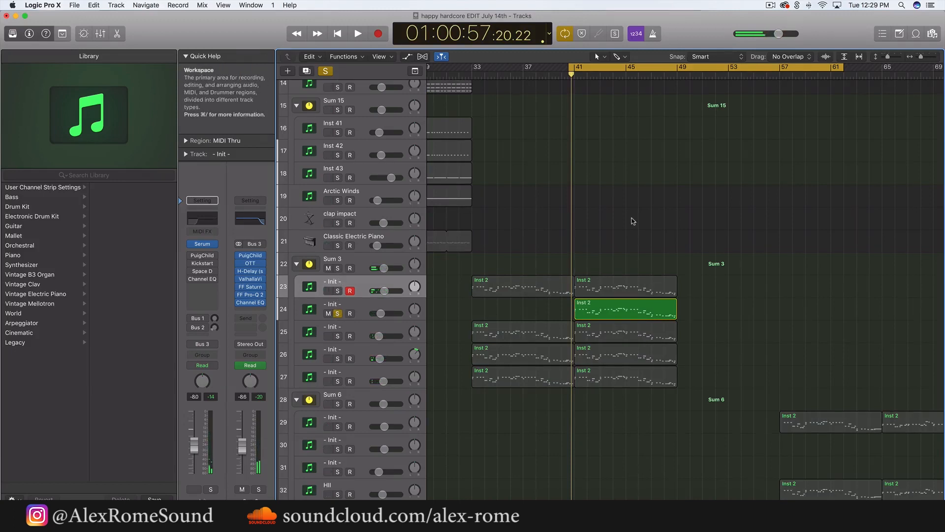
pyautogui.press('space')
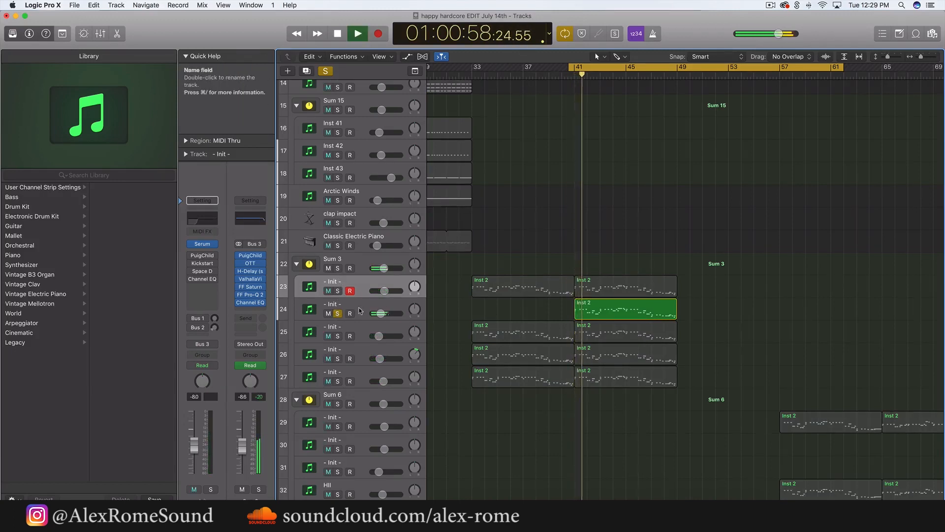
pyautogui.press('space')
pyautogui.click(338, 314)
# - Select track 25, audition it alone in solo from the cycle start and clear its solo
pyautogui.click(338, 336)
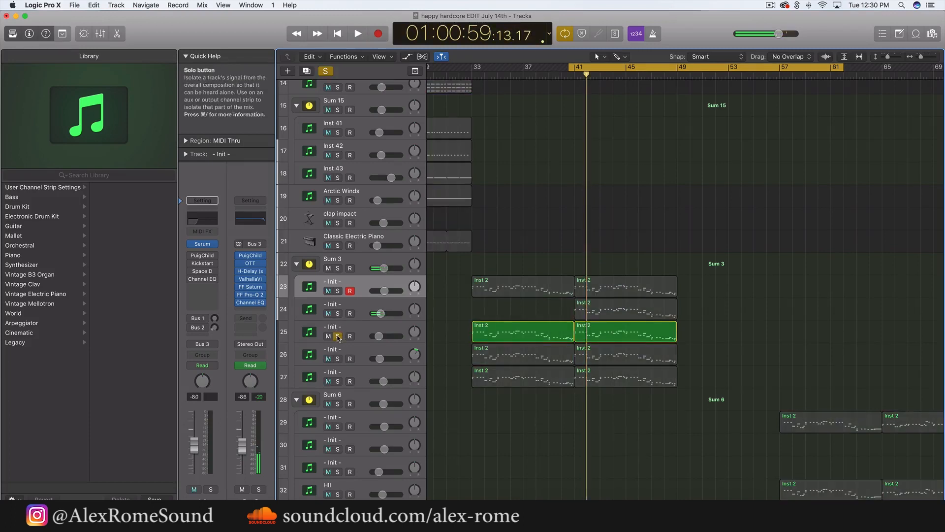
pyautogui.click(363, 326)
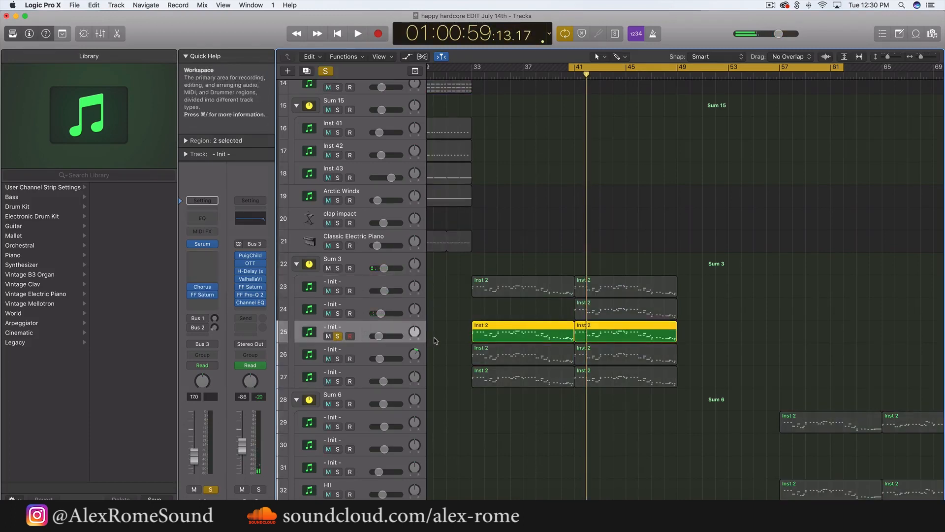
pyautogui.press('space')
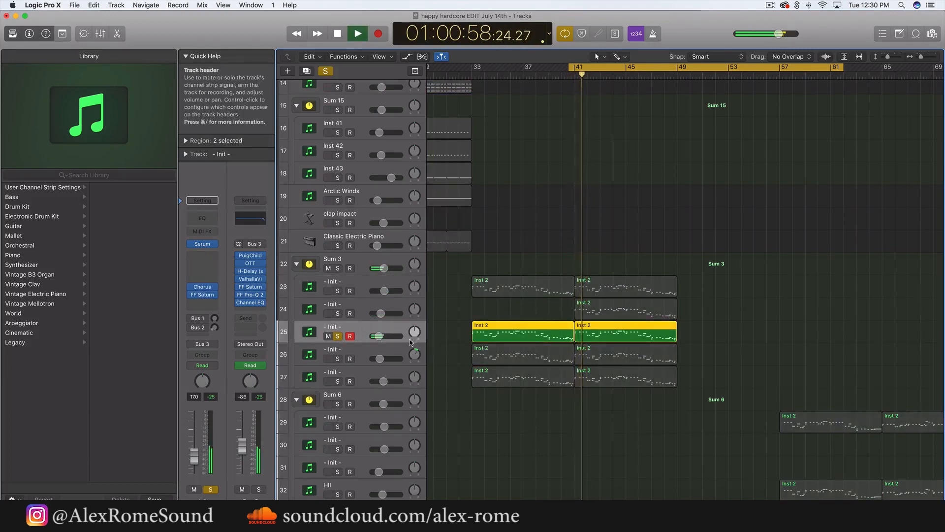
pyautogui.press('space')
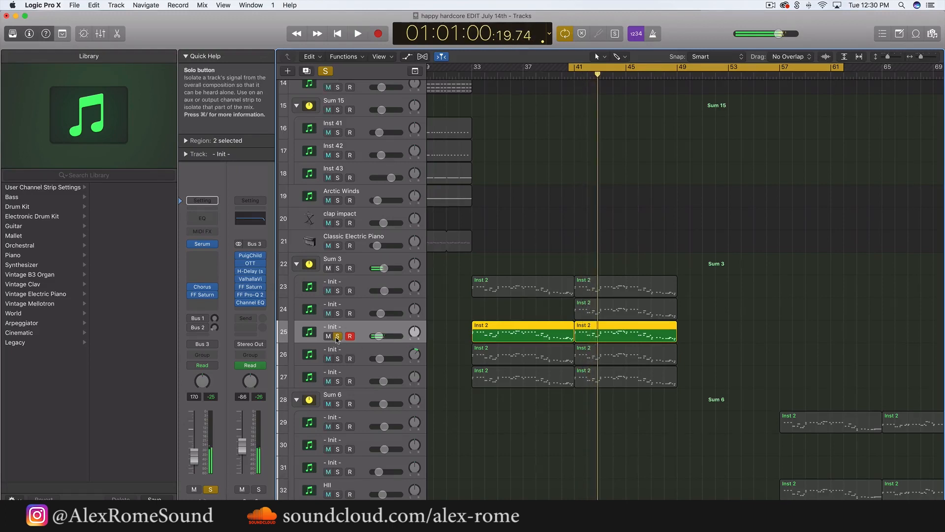
pyautogui.click(337, 336)
# - Select track 26, audition it alone in solo from the cycle start and clear its solo
pyautogui.click(338, 358)
pyautogui.click(352, 357)
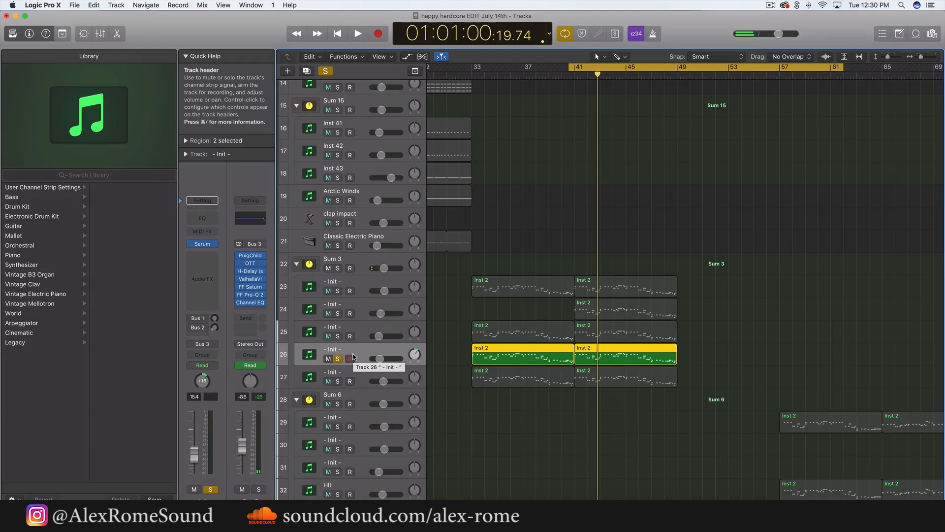
pyautogui.moveTo(611, 429); pyautogui.dragTo(634, 257)
pyautogui.press('space')
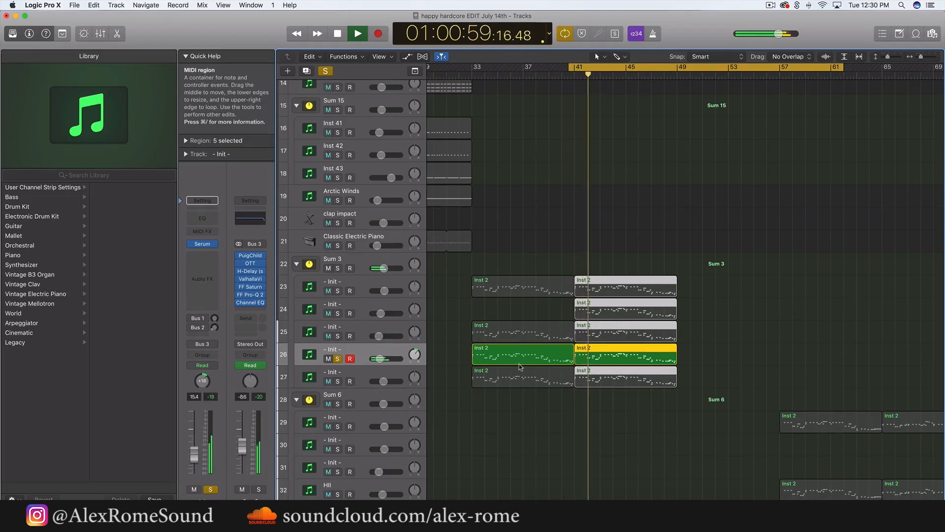
pyautogui.press('space')
pyautogui.click(339, 359)
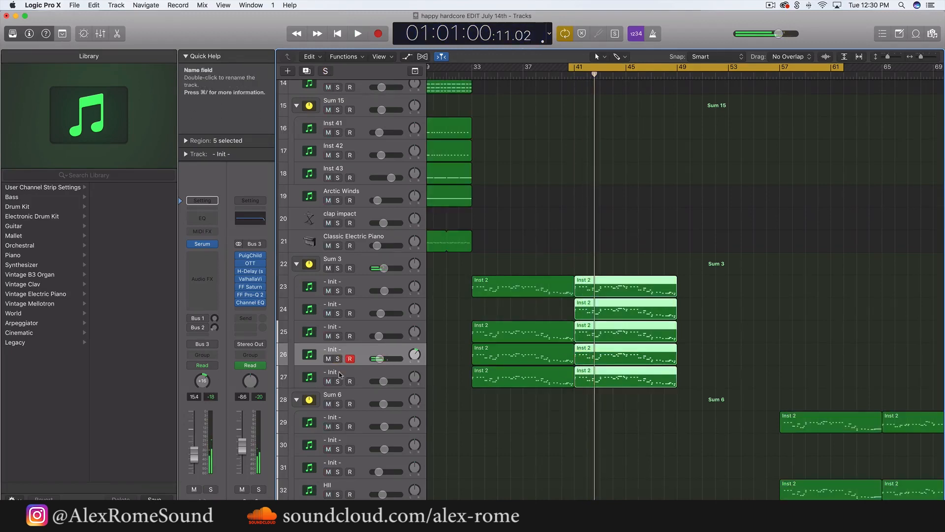
# - Select track 27, audition it alone in solo from the cycle start and clear its solo
pyautogui.click(338, 382)
pyautogui.click(345, 374)
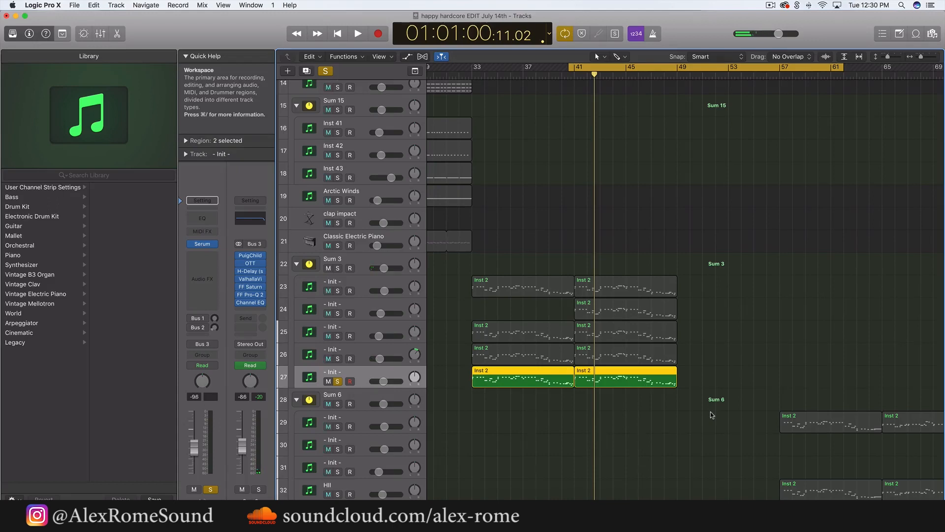
pyautogui.press('space')
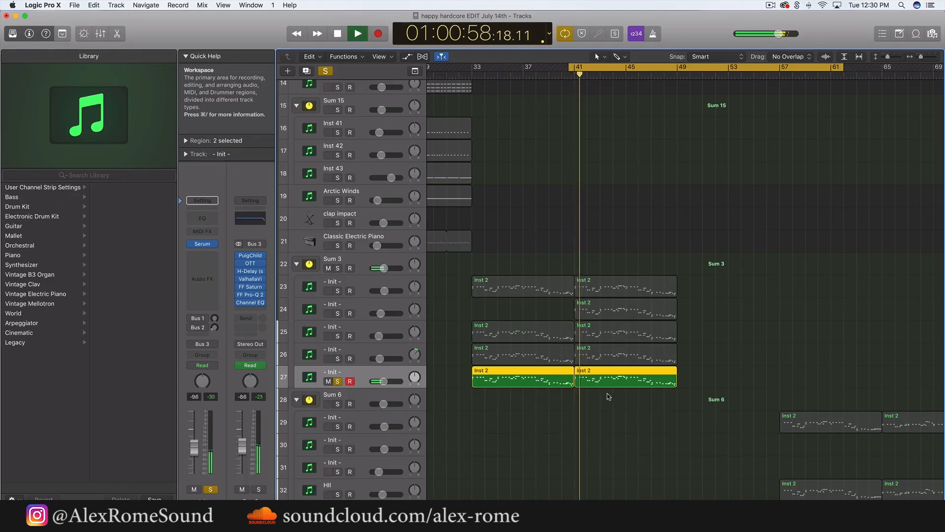
pyautogui.press('space')
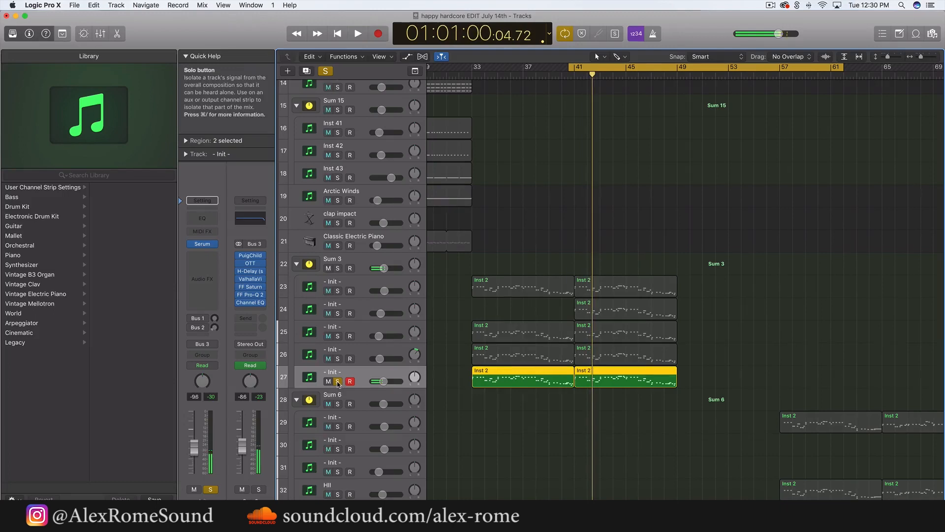
pyautogui.click(338, 381)
# - Select all Inst 2 regions on tracks 23 to 27 of the Sum 3 stack, from bar 33 to bar 49
pyautogui.click(810, 315)
pyautogui.scroll(-4, 772, 340)
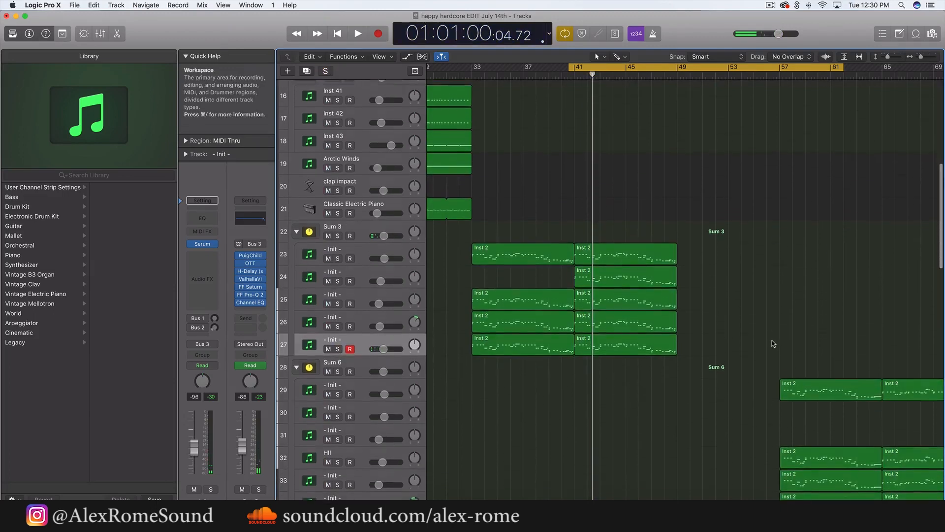
pyautogui.moveTo(745, 339); pyautogui.dragTo(592, 213)
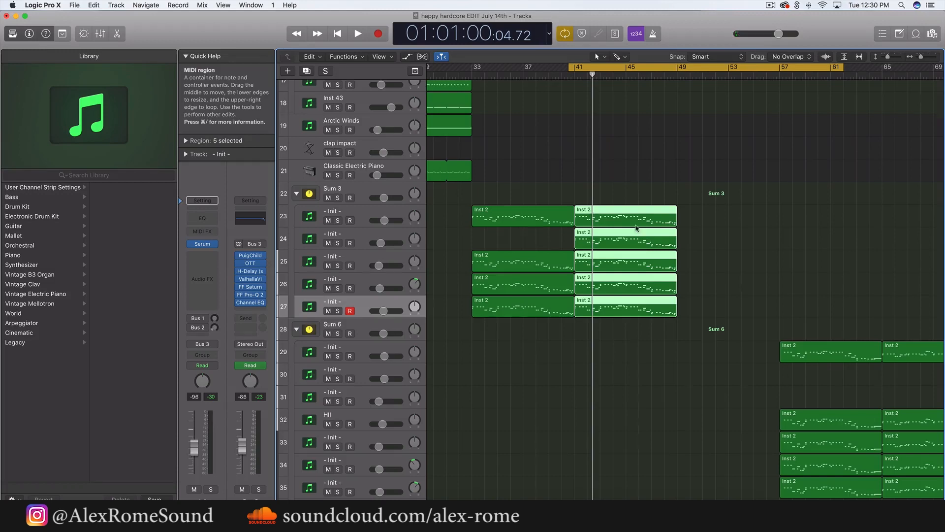
pyautogui.moveTo(746, 318); pyautogui.dragTo(516, 224)
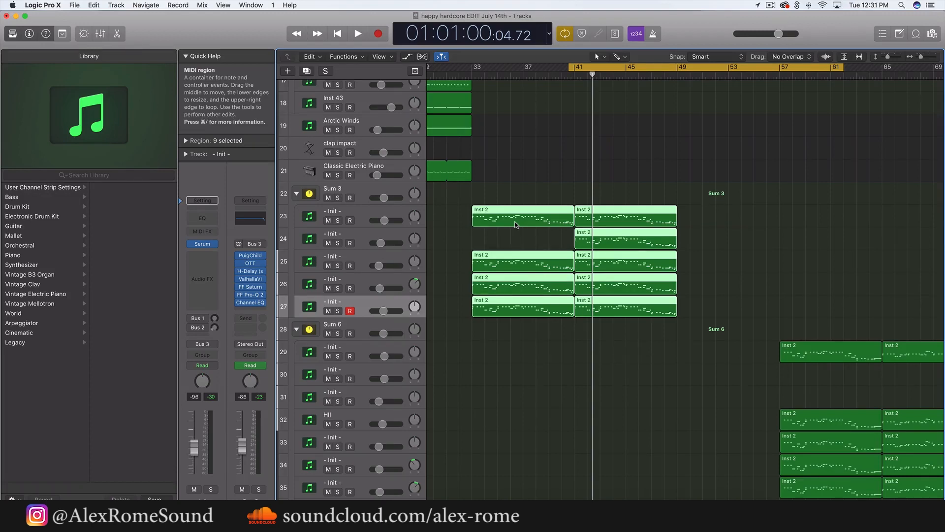
# - Clear the region selection and select the Sum 3 stack's main track
pyautogui.click(708, 306)
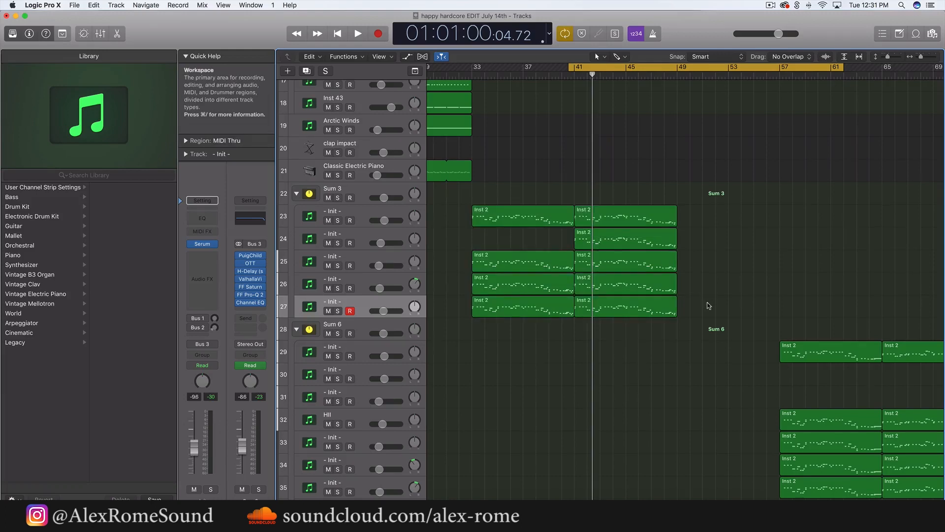
pyautogui.click(364, 191)
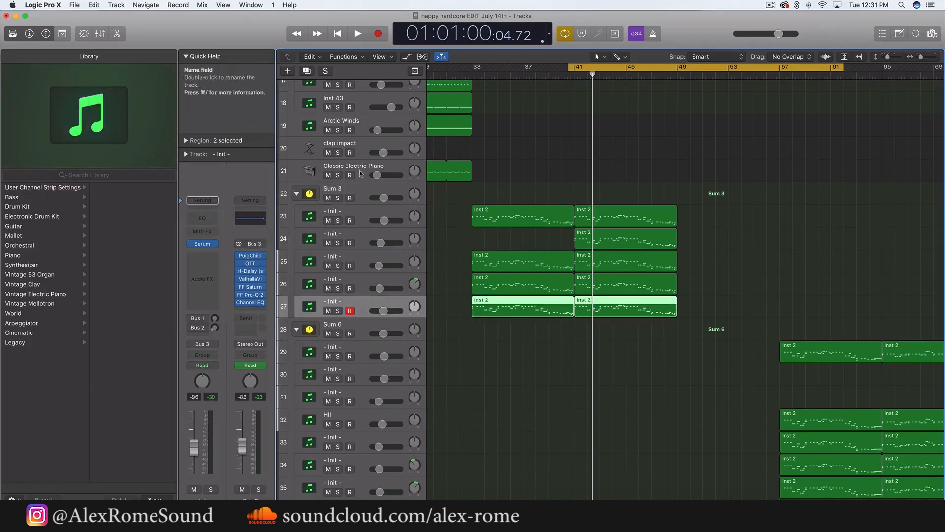
pyautogui.click(361, 196)
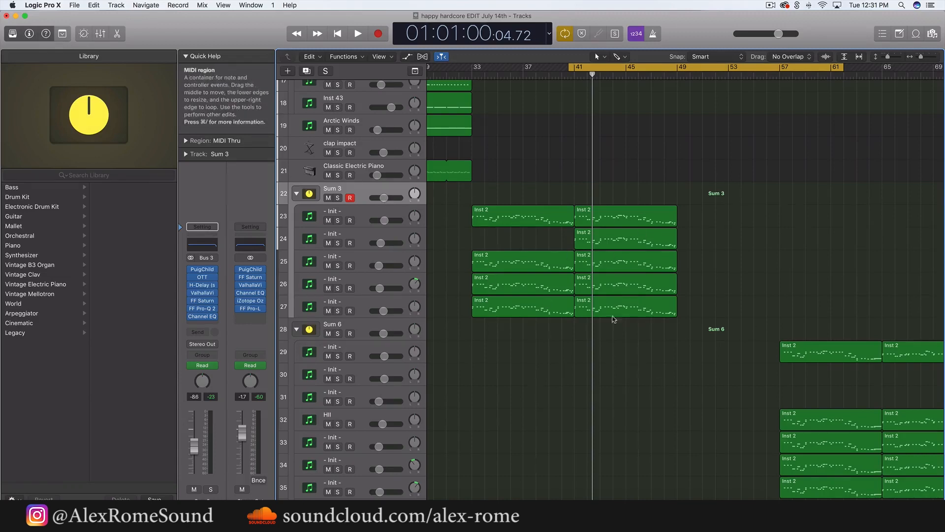
# - Select tracks 23 to 27 together, look over the track commands for them, and reselect the Sum 3 main track
pyautogui.click(345, 304)
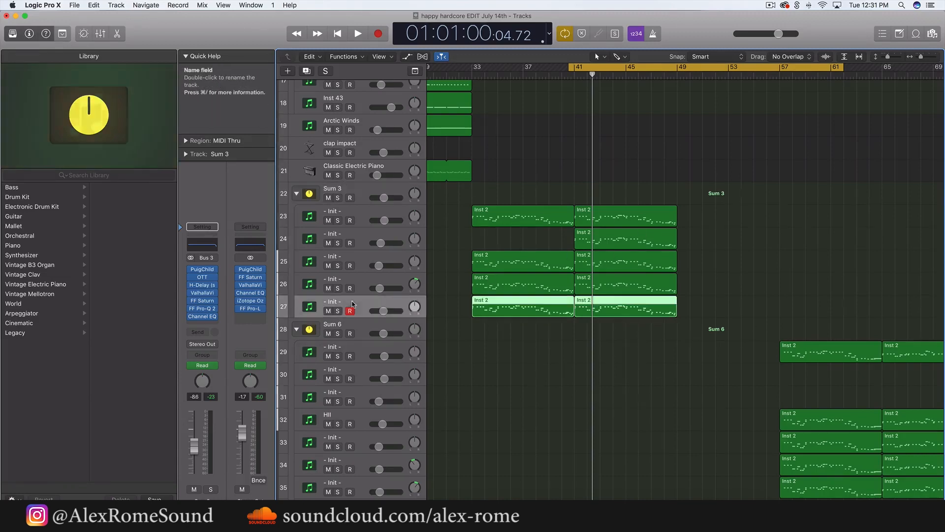
pyautogui.click(361, 282)
pyautogui.keyDown('shift'); pyautogui.click(361, 259); pyautogui.keyUp('shift')
pyautogui.keyDown('shift'); pyautogui.click(362, 234); pyautogui.keyUp('shift')
pyautogui.keyDown('shift'); pyautogui.click(363, 217); pyautogui.keyUp('shift')
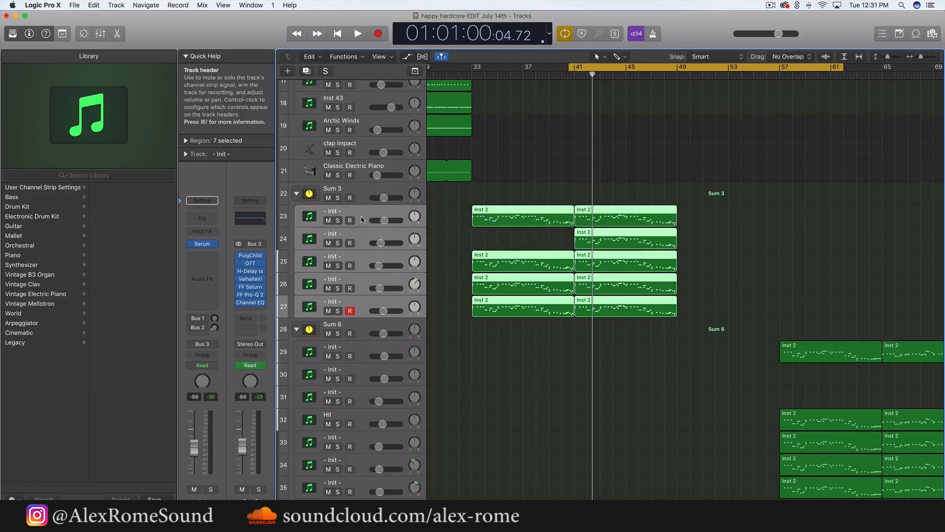
pyautogui.rightClick(364, 251)
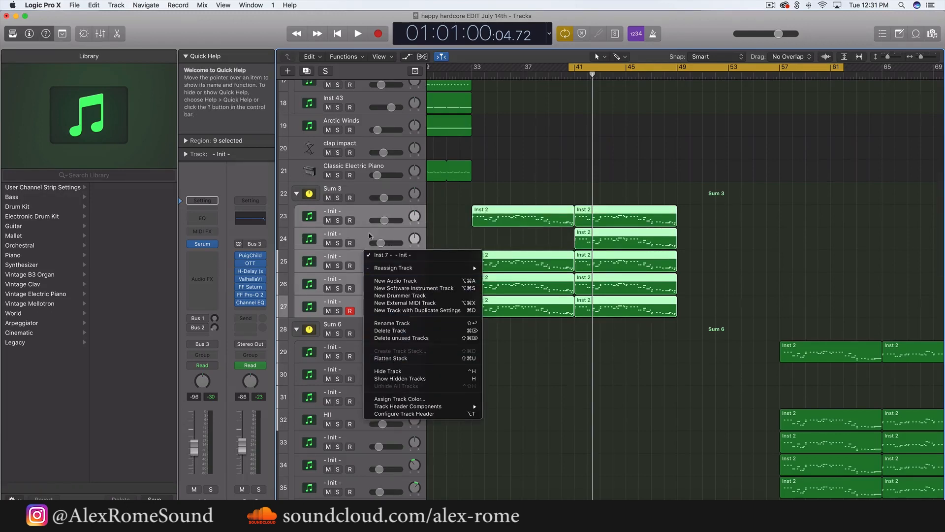
pyautogui.click(356, 196)
pyautogui.click(364, 199)
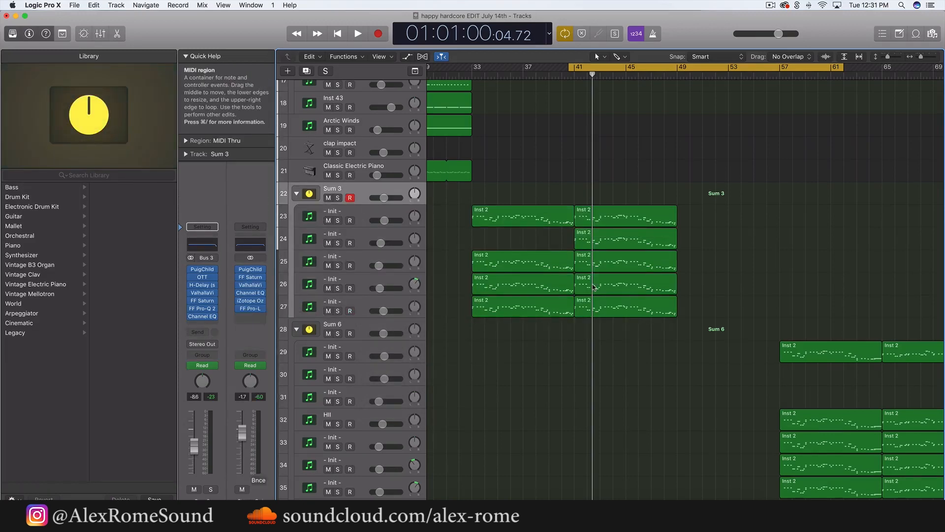
# - Highlight the Inst 2 regions from bar 41 to 49 on tracks 23 to 27, and move the playhead back to 01:00:56
pyautogui.moveTo(730, 337); pyautogui.dragTo(628, 215)
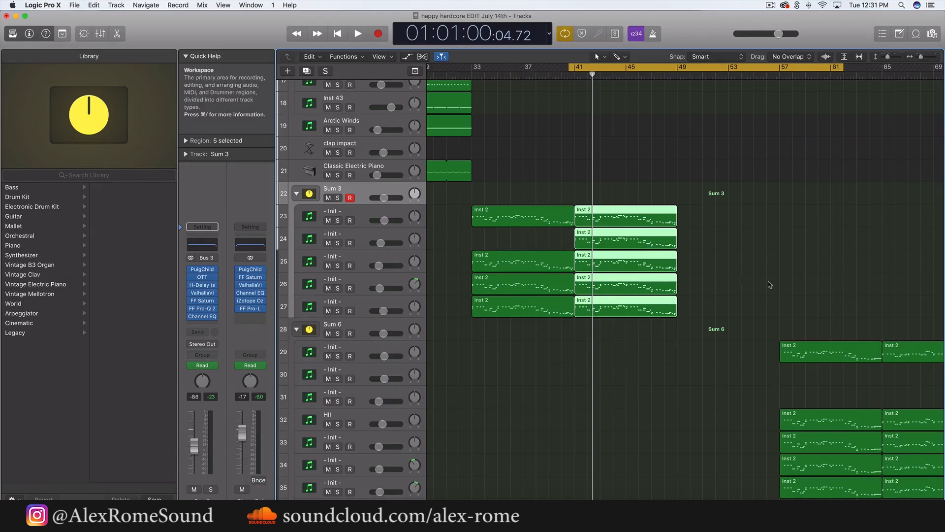
pyautogui.click(764, 296)
pyautogui.moveTo(736, 329); pyautogui.dragTo(595, 152)
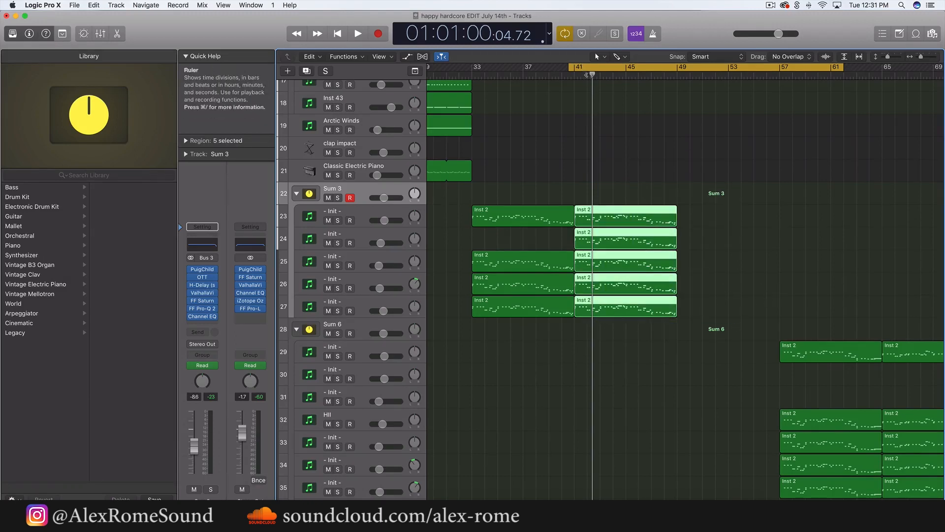
pyautogui.moveTo(591, 75); pyautogui.dragTo(556, 75)
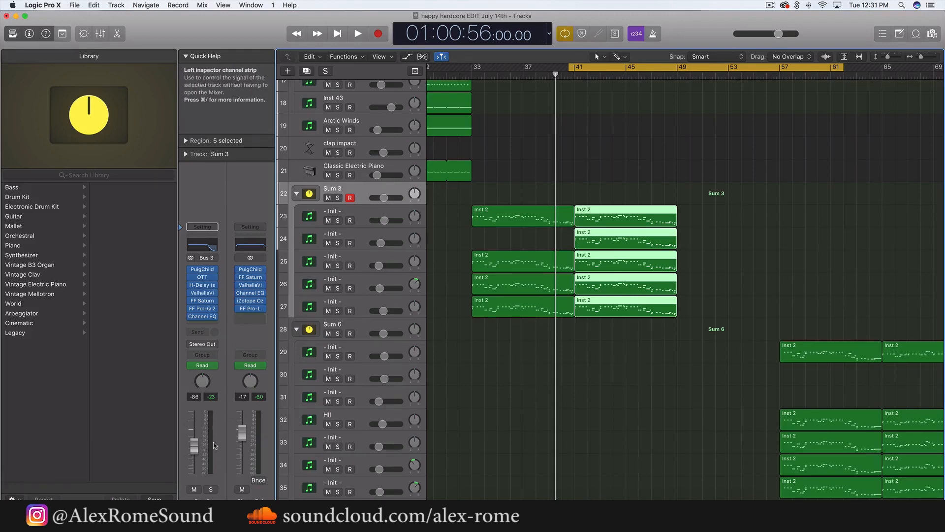
pyautogui.click(638, 348)
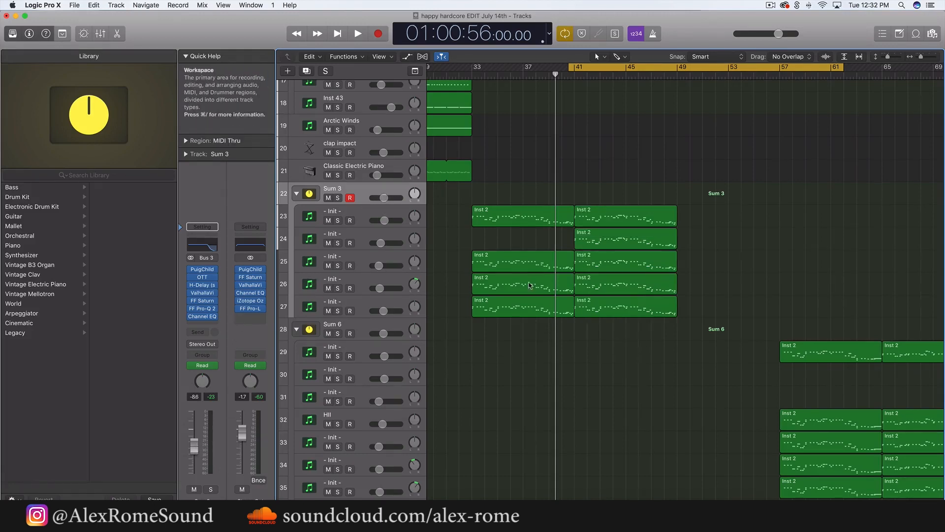
# - Select track 23, solo it and clear its solo
pyautogui.click(364, 221)
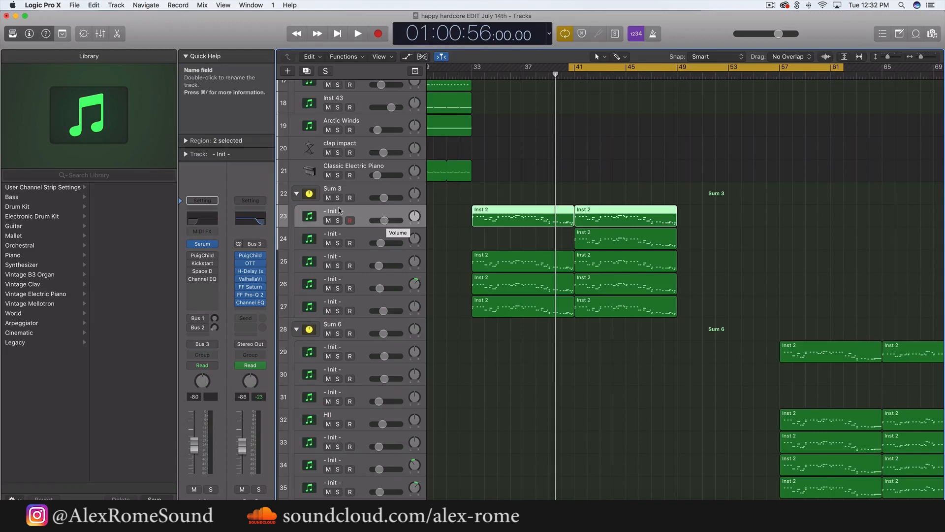
pyautogui.click(338, 220)
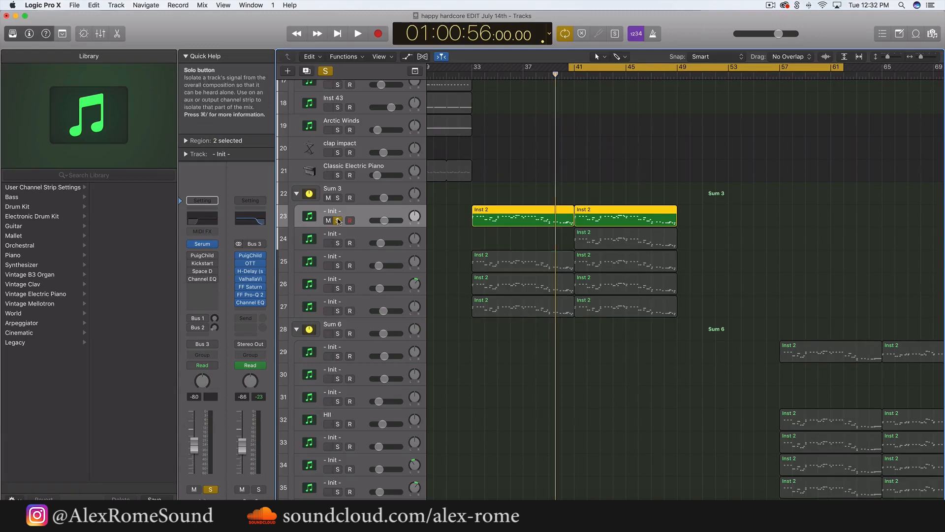
pyautogui.click(337, 220)
# - Solo track 24, select it and clear its solo
pyautogui.click(338, 243)
pyautogui.click(351, 237)
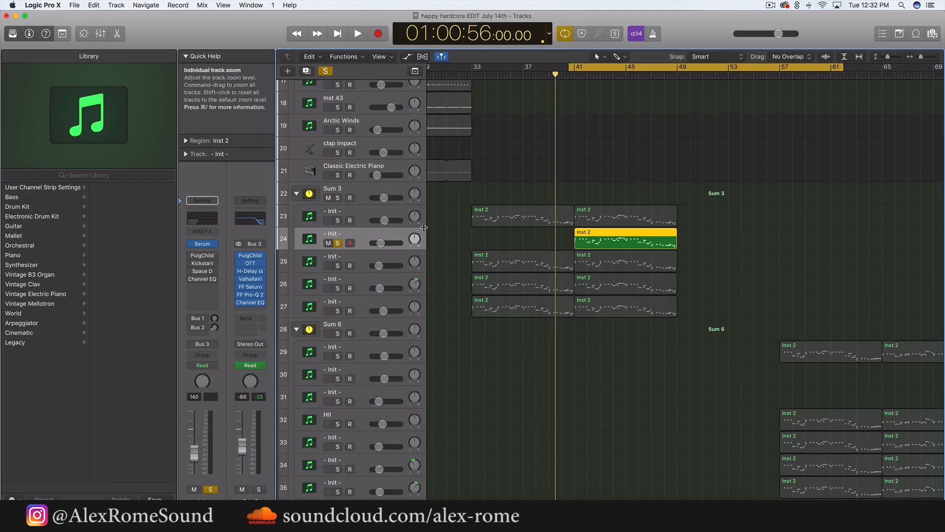
pyautogui.click(338, 243)
# - Solo and select track 25, and show the effects page of its Serum instrument
pyautogui.click(339, 265)
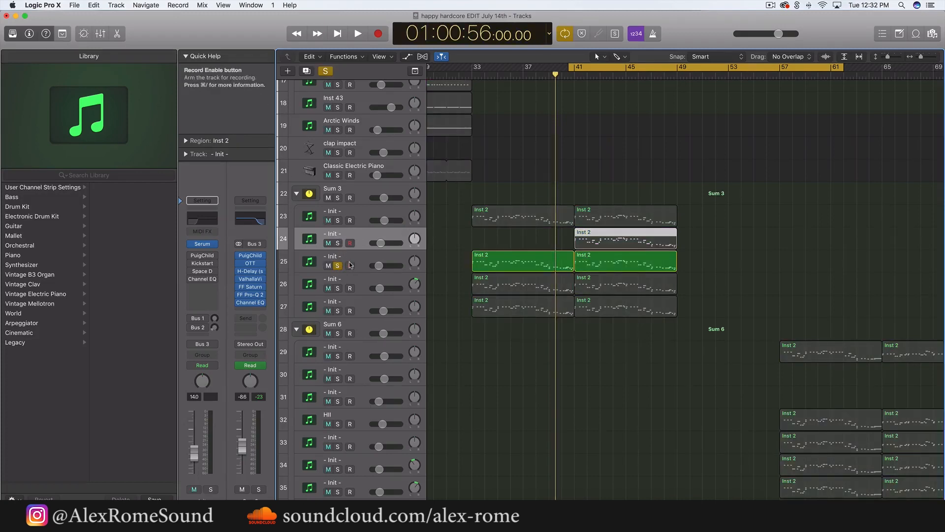
pyautogui.click(365, 258)
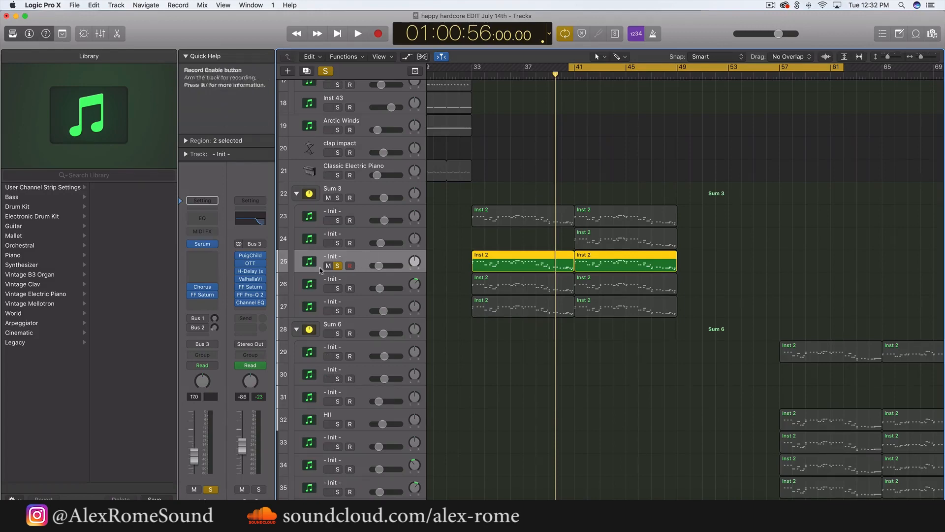
pyautogui.click(202, 245)
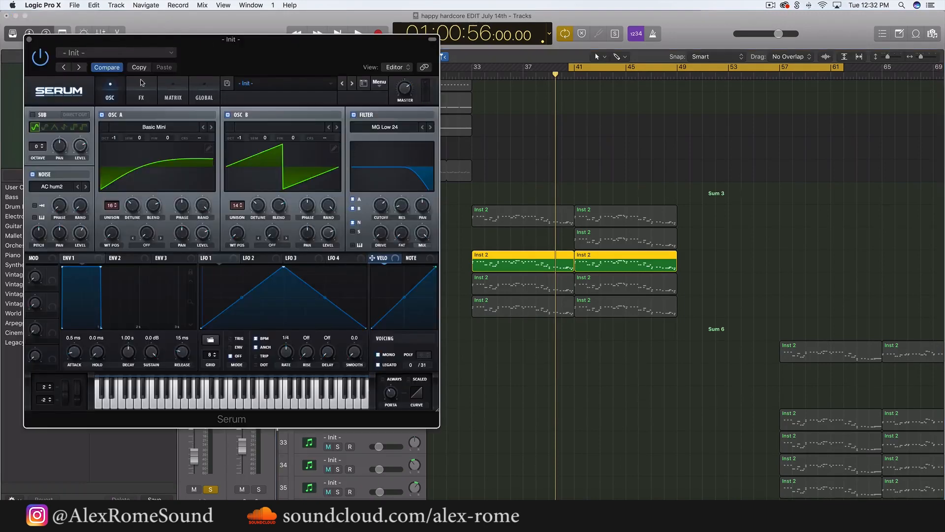
pyautogui.click(141, 93)
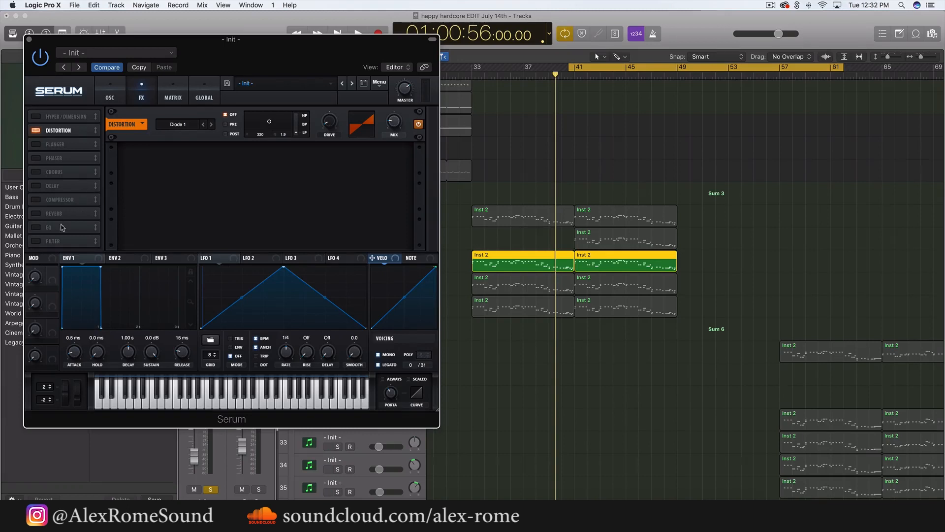
# - Switch Serum's Delay and Reverb effects on for comparison, switch both off again, and close the plug-in window
pyautogui.click(44, 188)
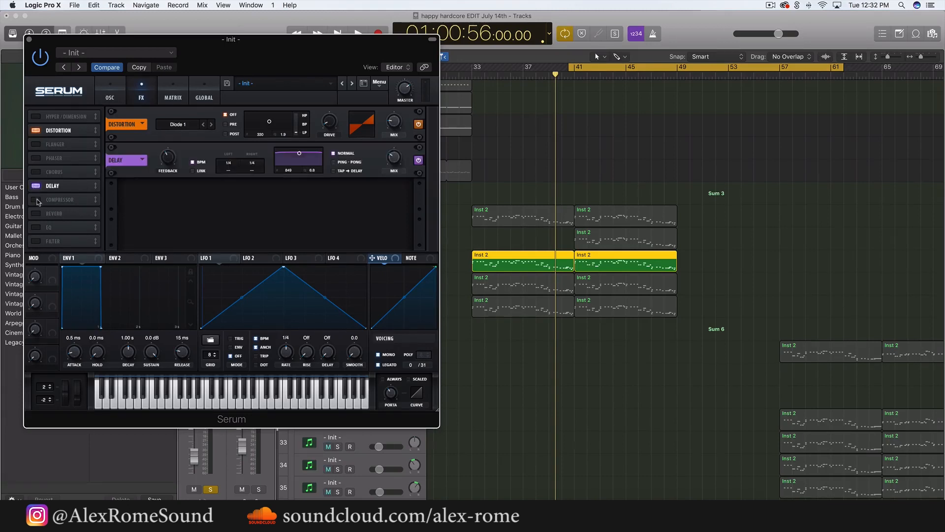
pyautogui.click(40, 216)
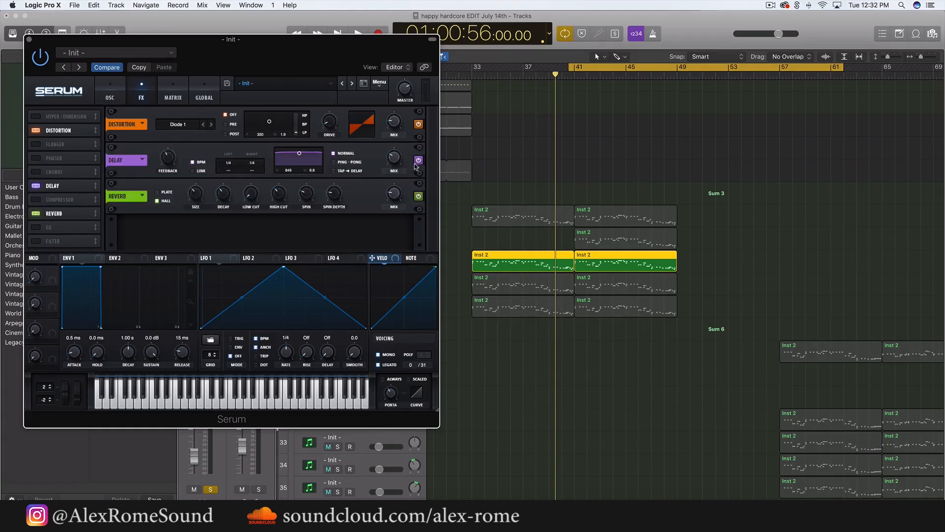
pyautogui.click(36, 214)
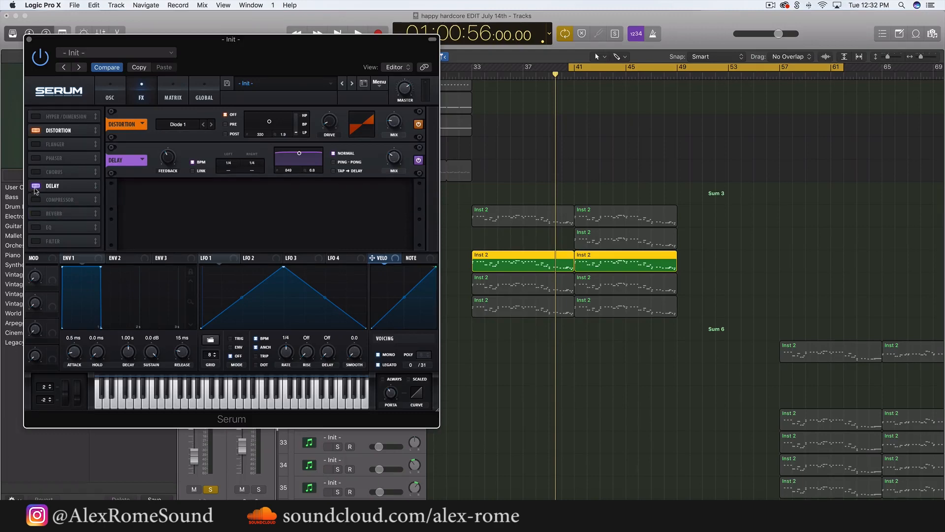
pyautogui.click(36, 186)
pyautogui.click(29, 39)
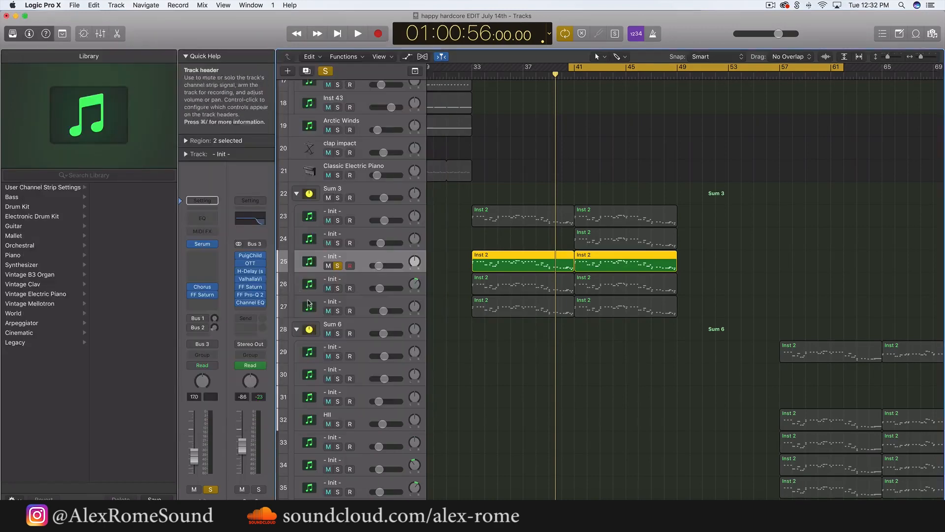
# - Select track 26, clear the solo on track 25, and select the Sum 3 main track
pyautogui.click(350, 283)
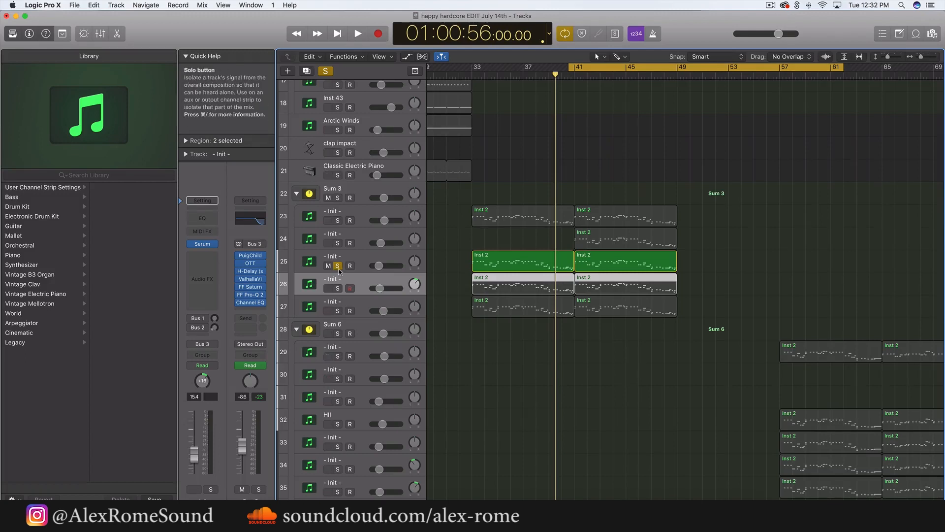
pyautogui.click(338, 266)
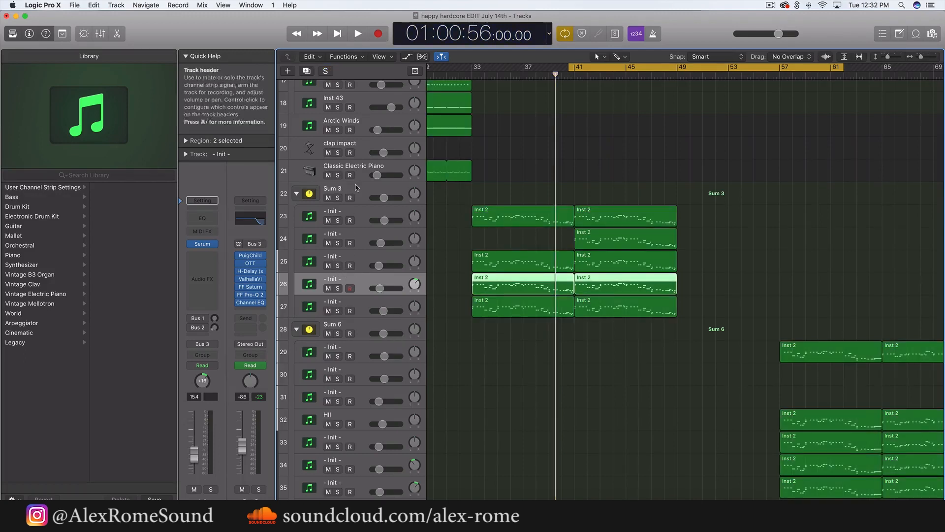
pyautogui.click(357, 187)
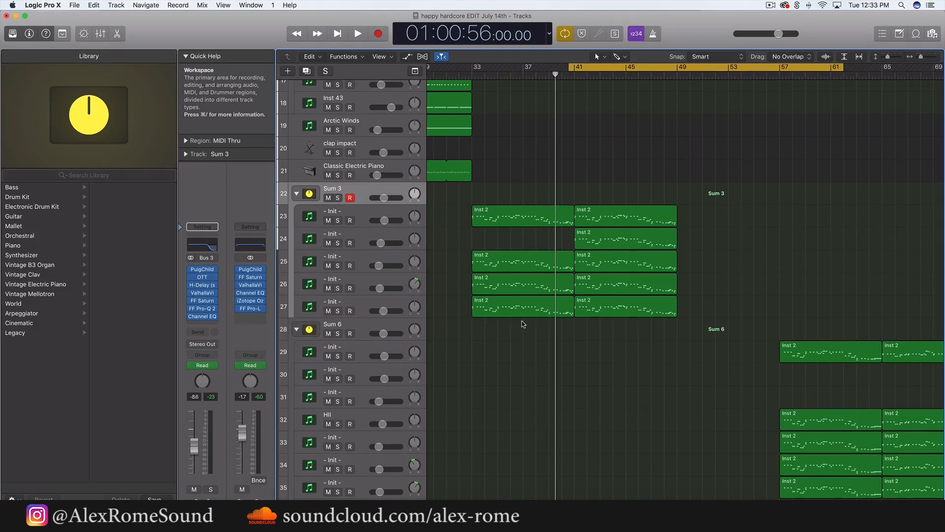
# - Point out the second column of Inst 2 regions in the Sum 3 stack by selecting it, and select track 23
pyautogui.moveTo(718, 349); pyautogui.dragTo(622, 196)
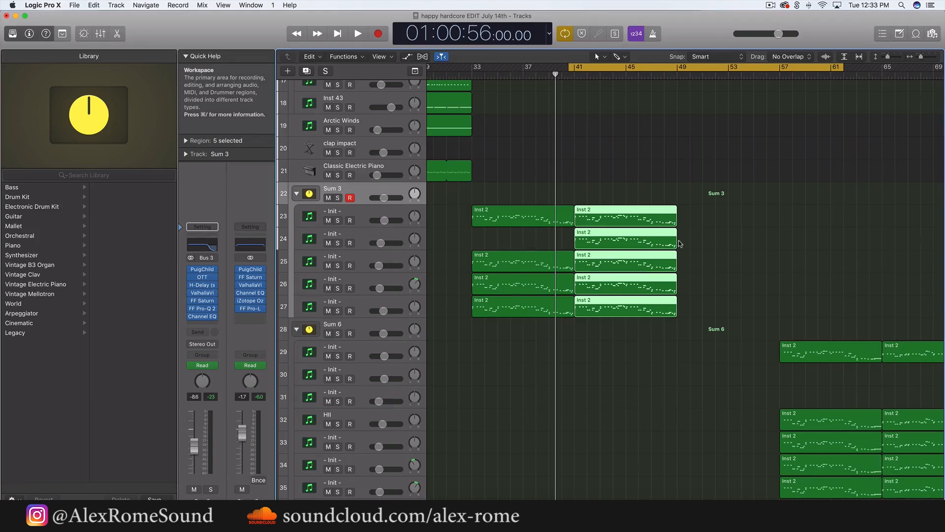
pyautogui.moveTo(721, 339); pyautogui.dragTo(591, 175)
pyautogui.click(374, 211)
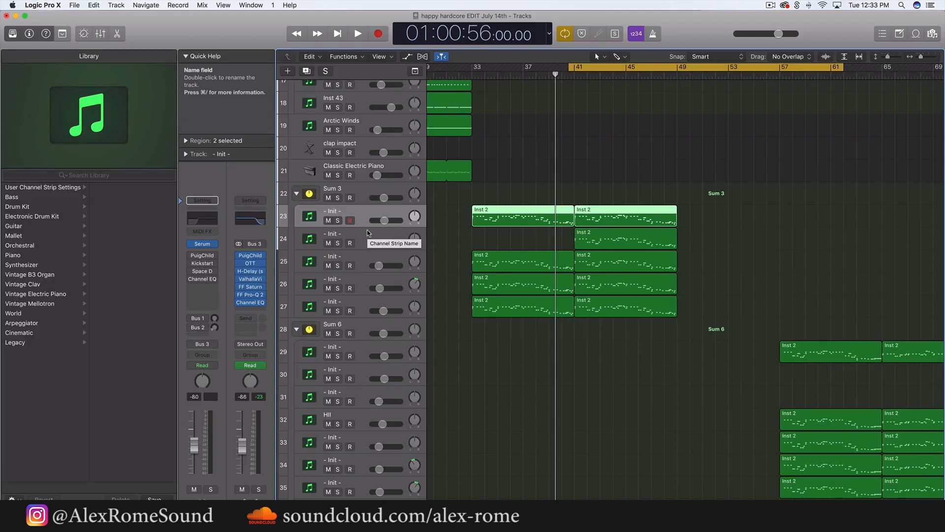
# - Bypass every audio effect on the Sum 3 channel strip, from PuigChild through Channel EQ
pyautogui.click(348, 191)
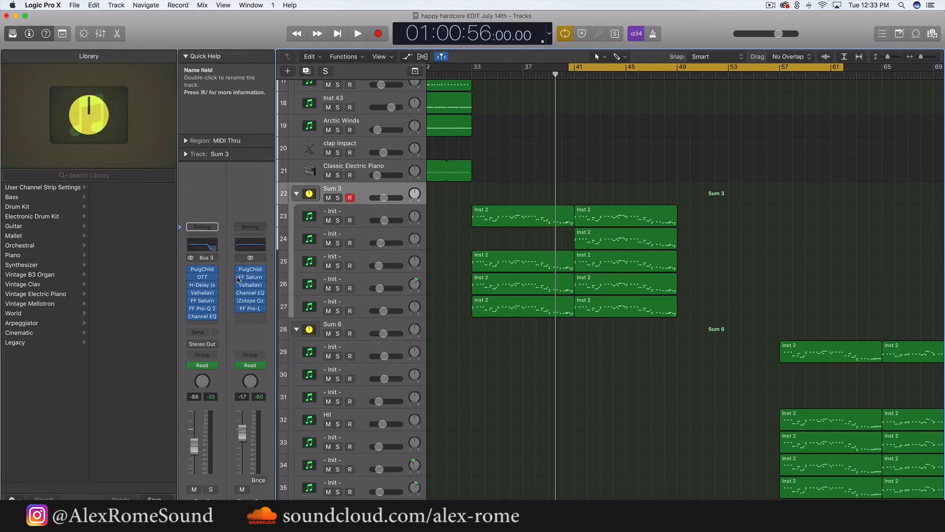
pyautogui.click(191, 277)
pyautogui.click(190, 285)
pyautogui.click(190, 293)
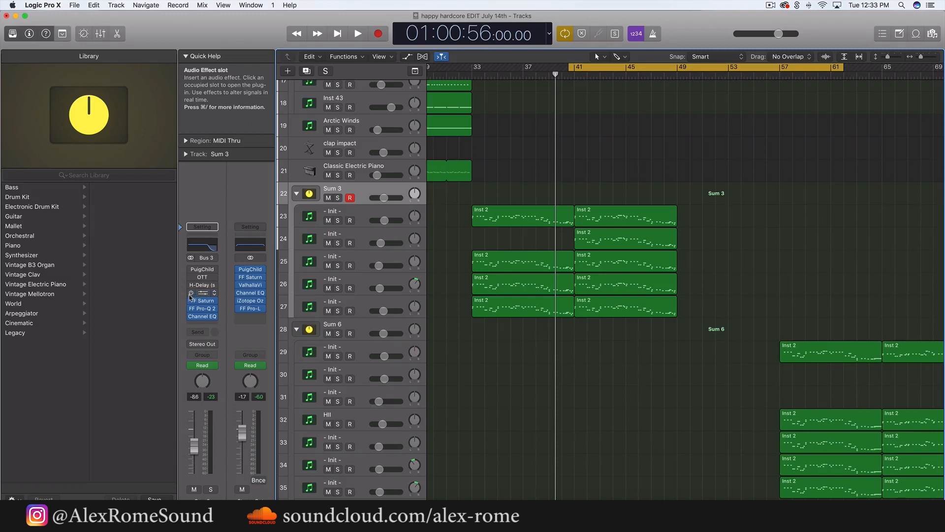
pyautogui.click(191, 301)
pyautogui.click(191, 309)
pyautogui.click(191, 317)
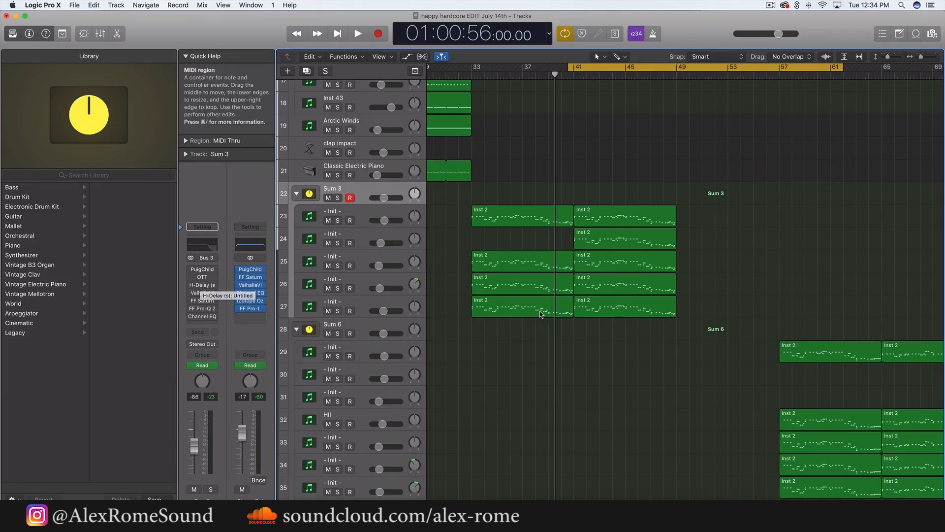
# - Solo the Sum 3 stack and play its layers without the stack effects, stopping playback after a few bars
pyautogui.moveTo(679, 275); pyautogui.dragTo(627, 204)
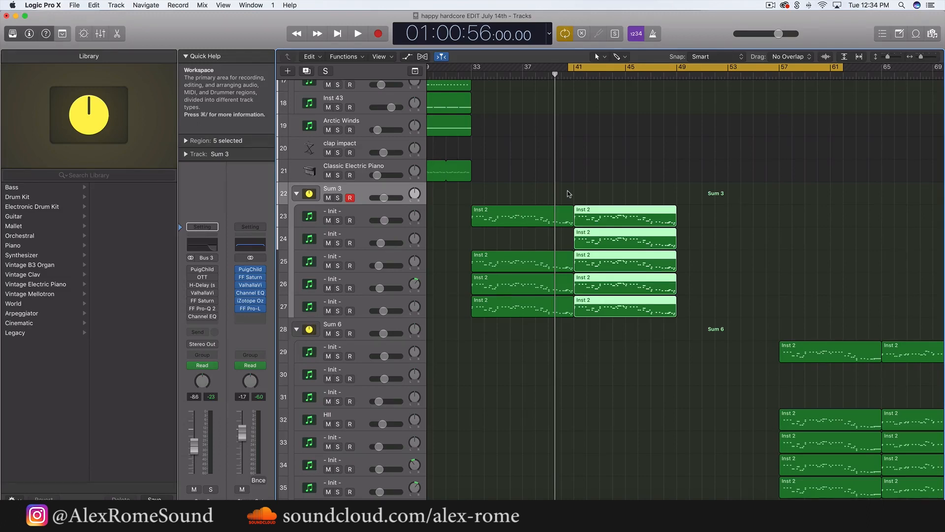
pyautogui.click(599, 184)
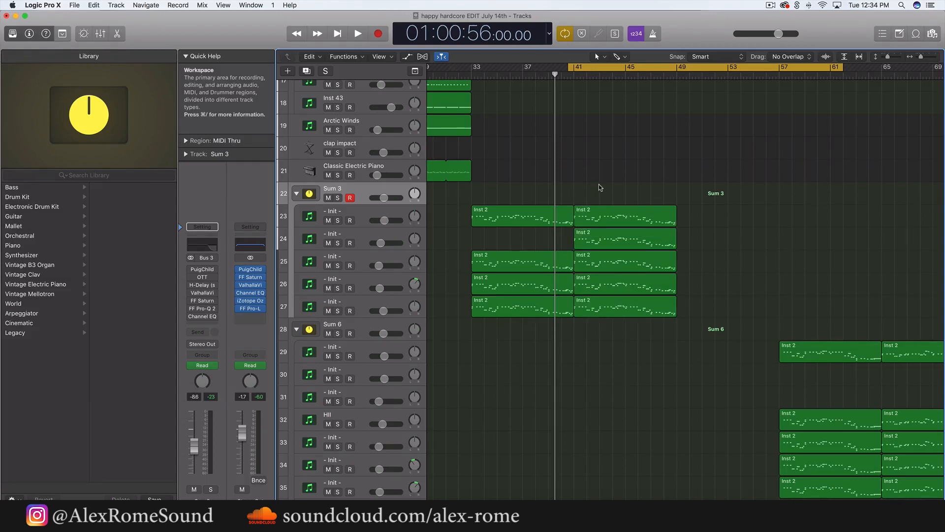
pyautogui.click(338, 198)
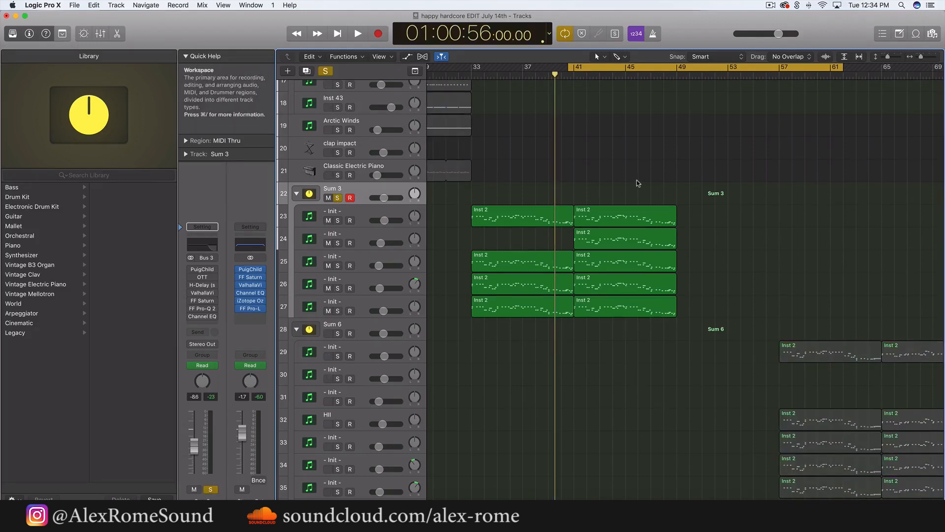
pyautogui.press('space')
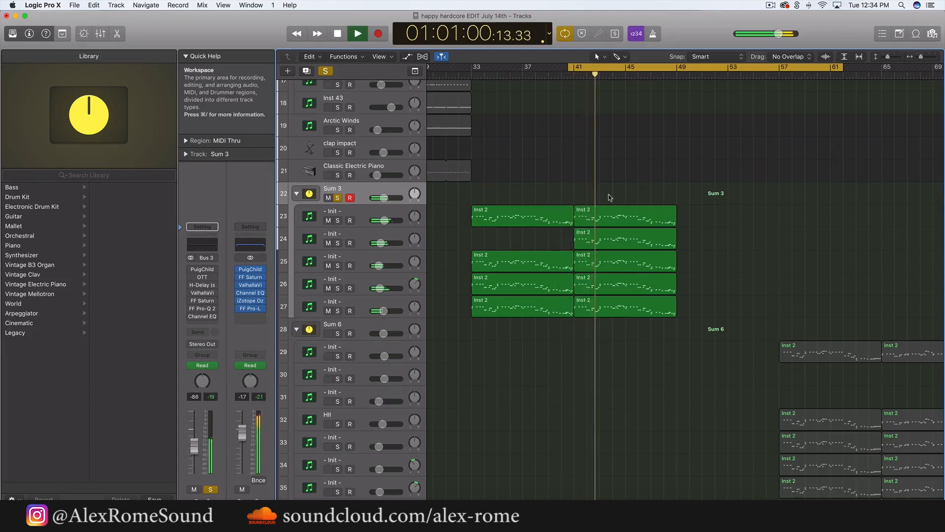
pyautogui.press('space')
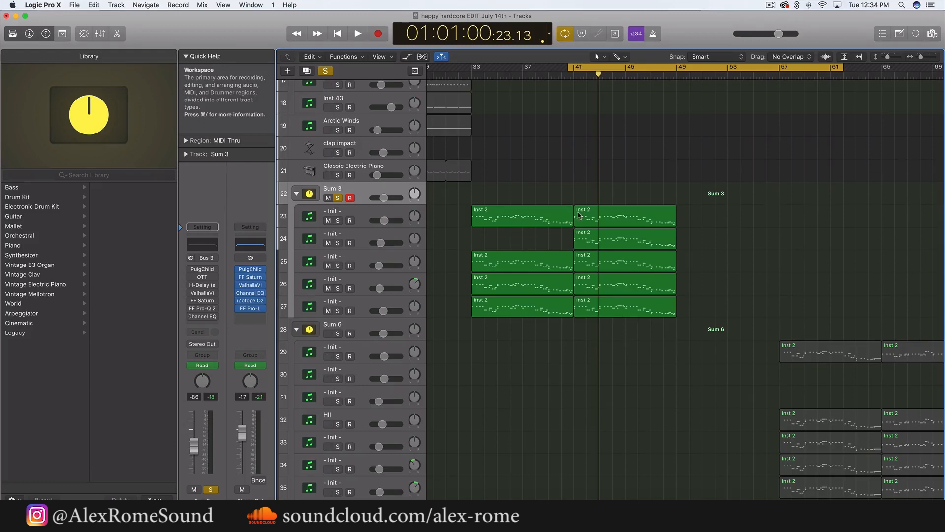
# - Play track 25 soloed on its own with the Sum 3 solo cleared, and clear the track's solo after stopping playback
pyautogui.click(361, 257)
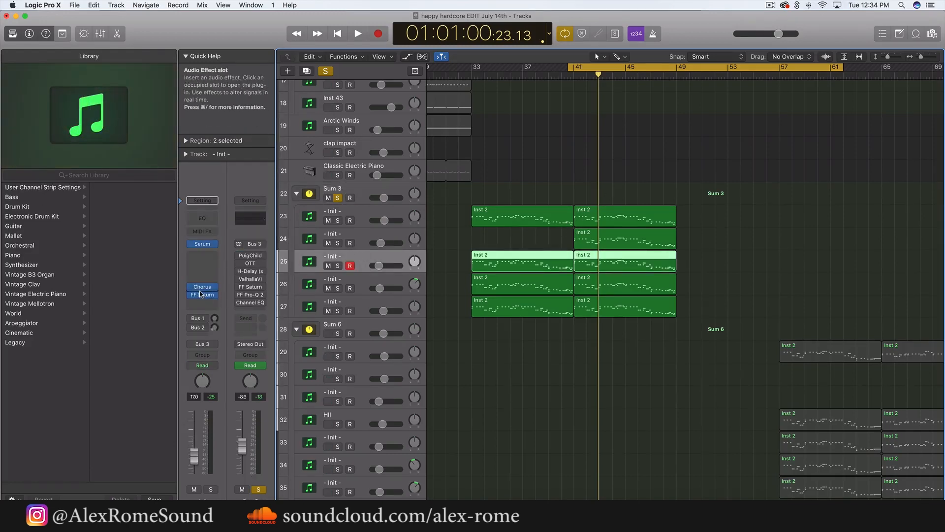
pyautogui.press('s')
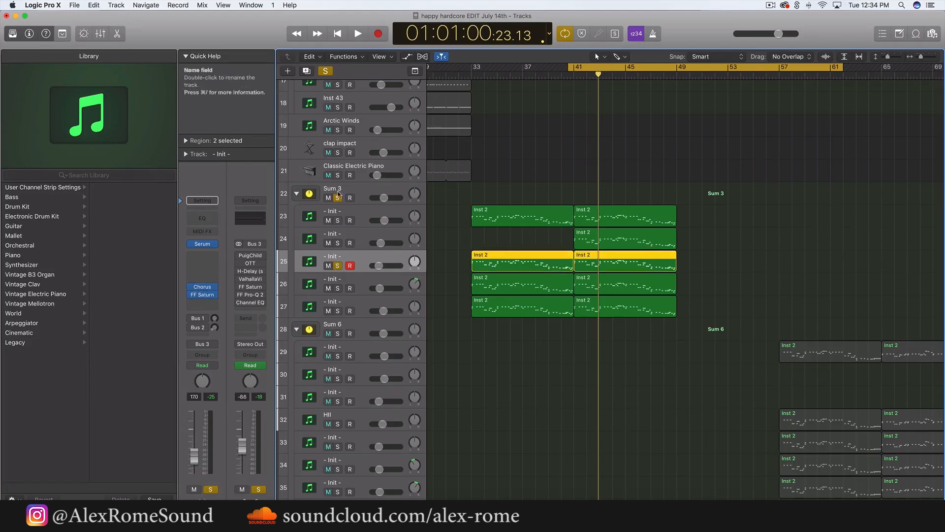
pyautogui.click(337, 195)
pyautogui.press('space')
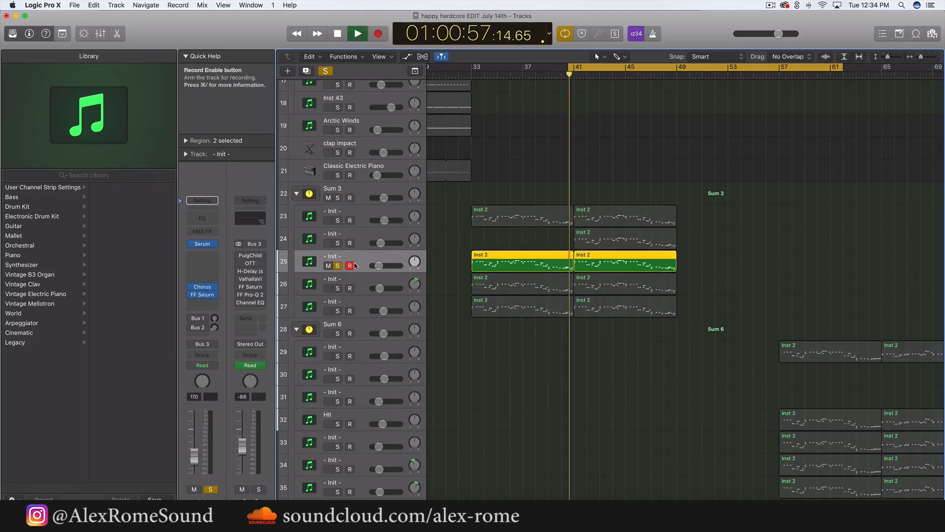
pyautogui.press('space')
pyautogui.click(338, 266)
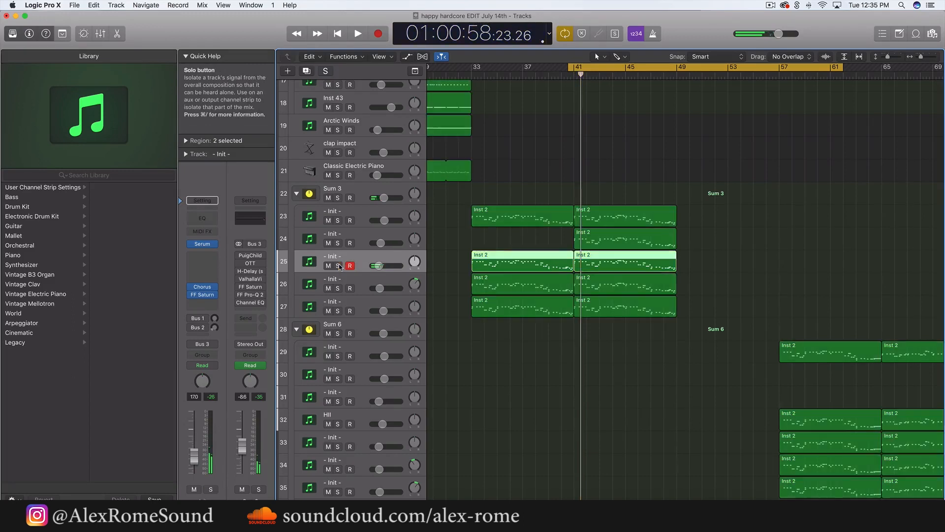
# - Solo and select the Sum 3 main track, and select the second column of Inst 2 regions across its layers
pyautogui.click(338, 197)
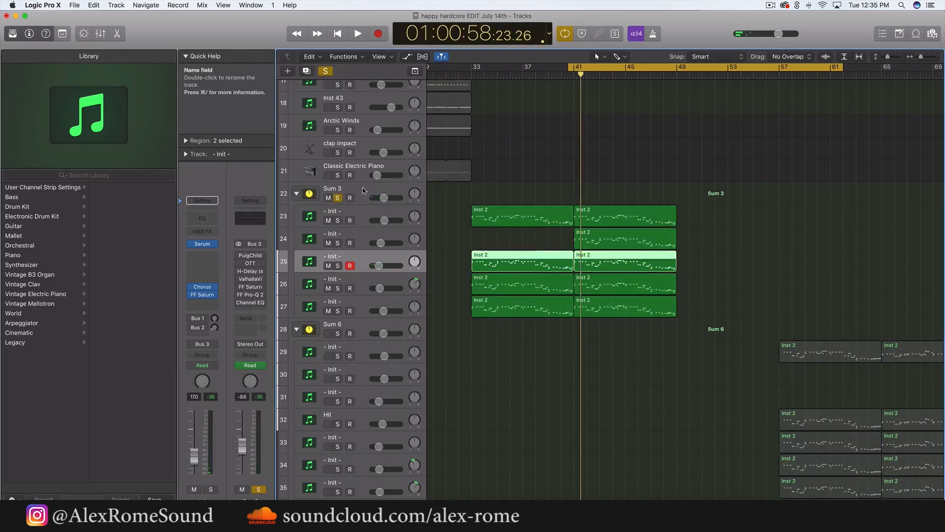
pyautogui.click(362, 190)
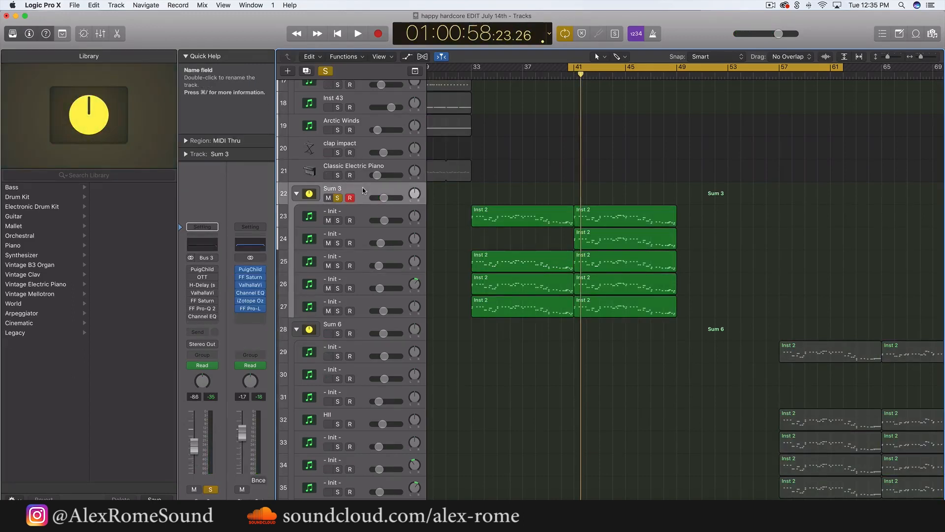
pyautogui.moveTo(698, 337); pyautogui.dragTo(634, 190)
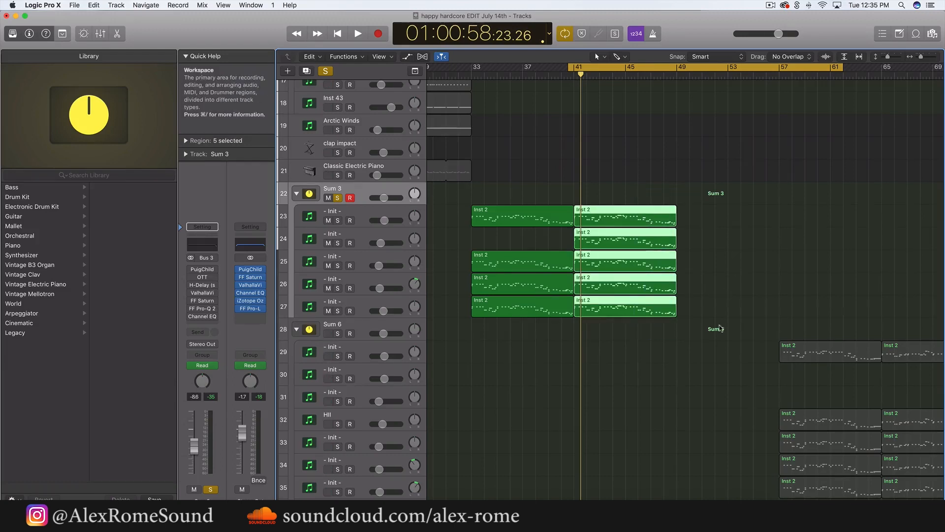
pyautogui.moveTo(714, 330); pyautogui.dragTo(612, 189)
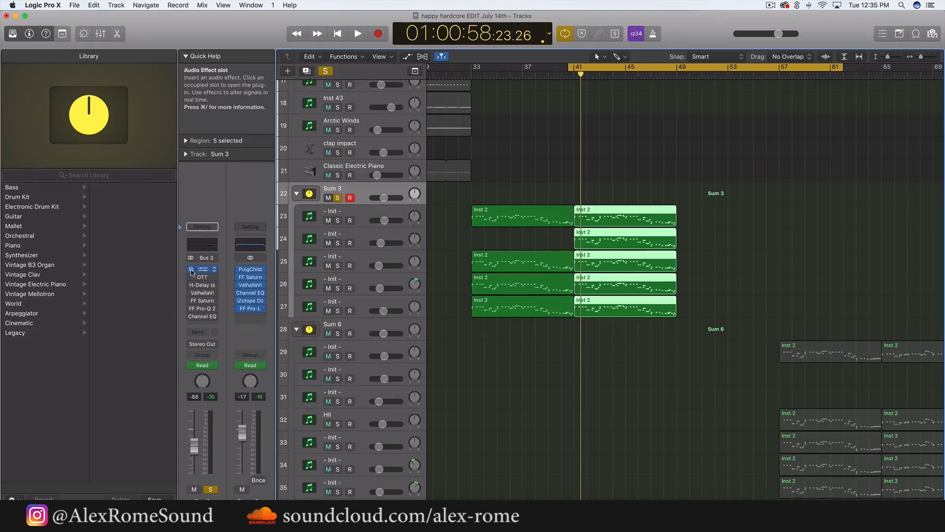
# - Re-enable PuigChild on the Sum 3 channel strip, play the stack with its window open to show the meters, and close it
pyautogui.click(211, 266)
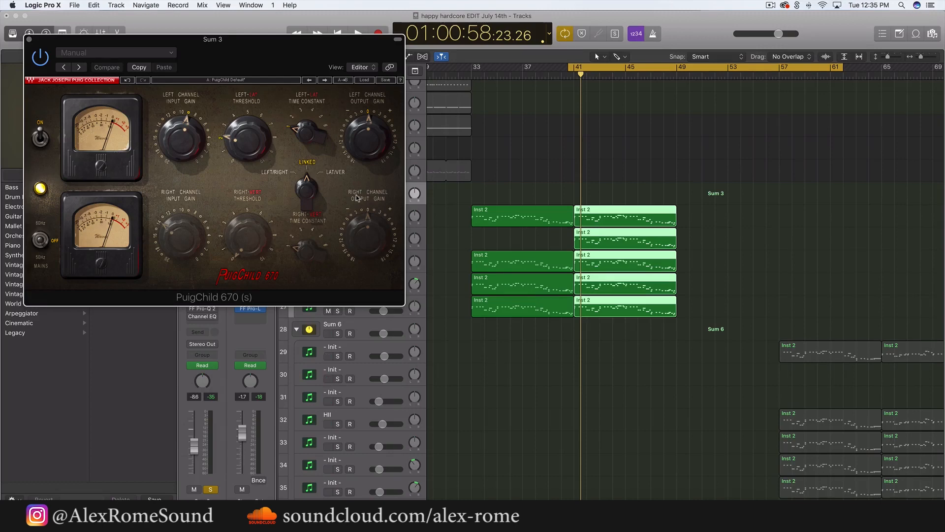
pyautogui.moveTo(715, 360); pyautogui.dragTo(617, 187)
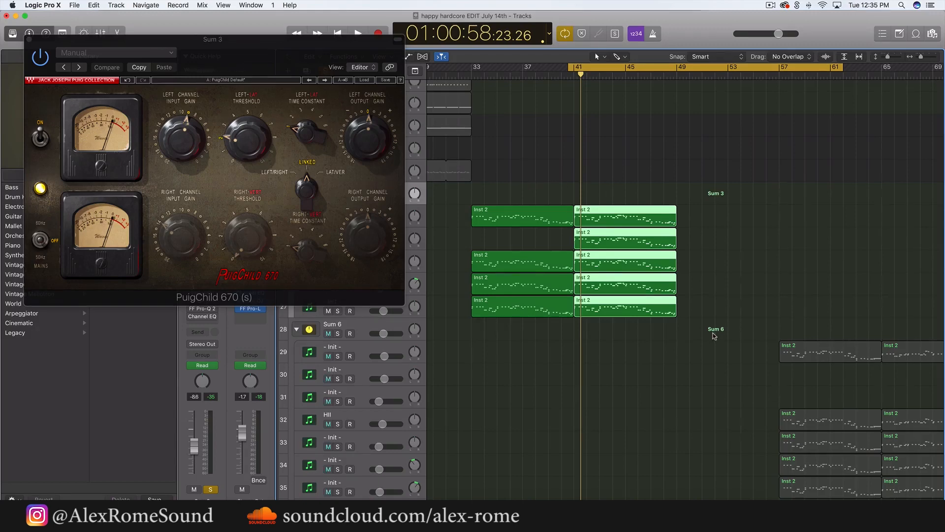
pyautogui.moveTo(714, 334); pyautogui.dragTo(624, 190)
pyautogui.press('space')
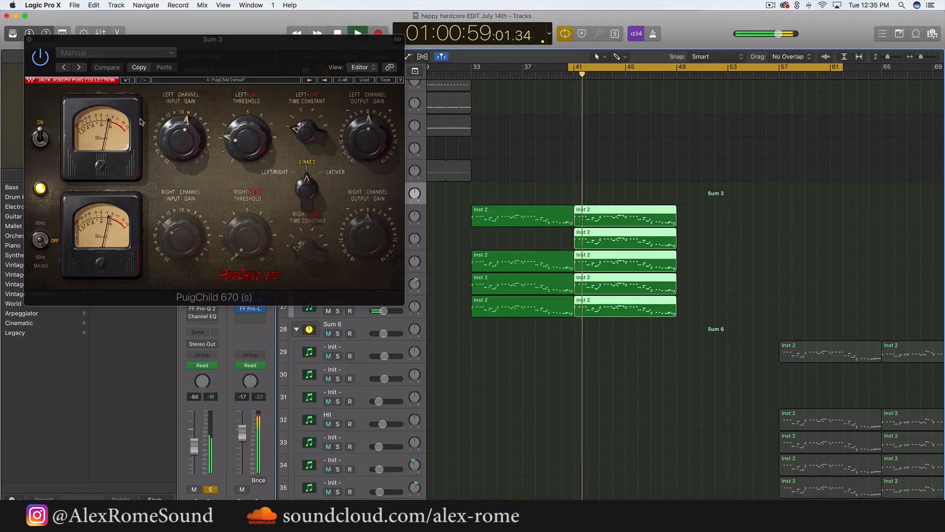
pyautogui.press('space')
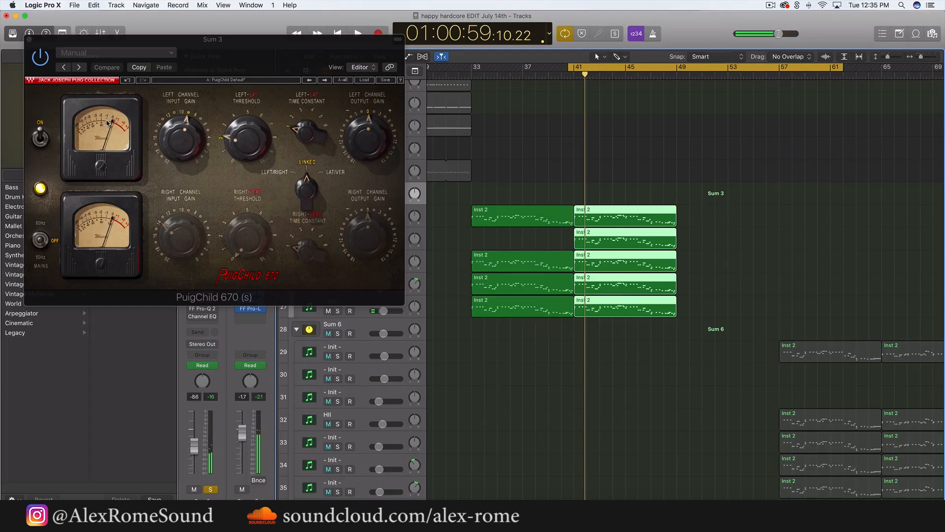
pyautogui.press('space')
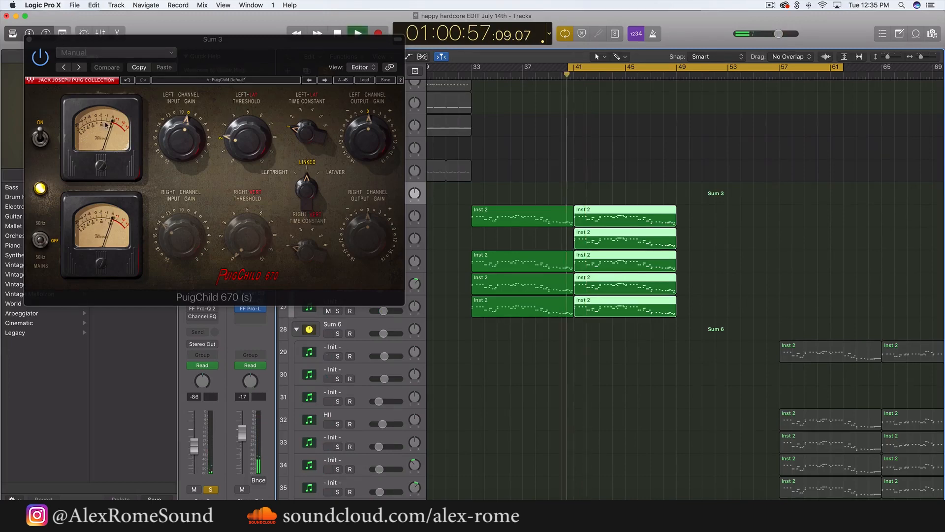
pyautogui.press('space')
pyautogui.click(29, 39)
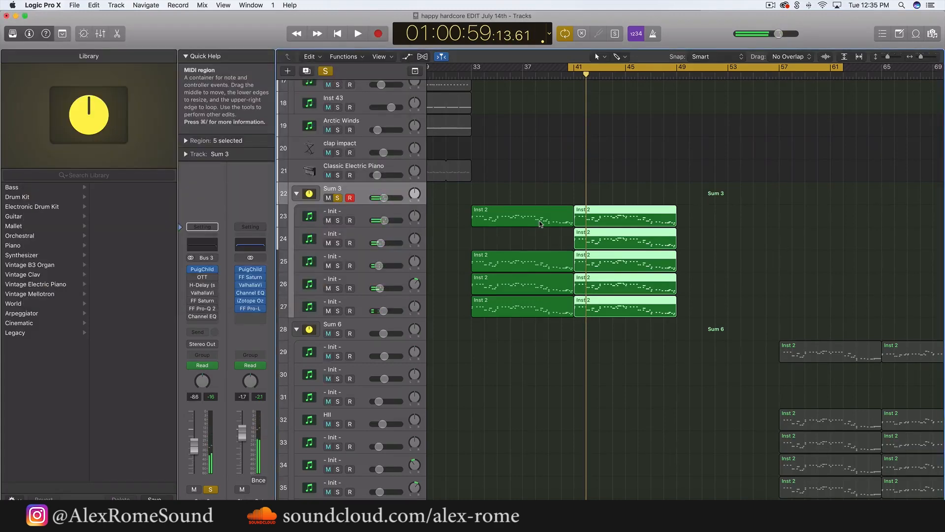
# - Re-enable OTT on the Sum 3 channel strip, play the stack while showing its settings, and close its window after a second look
pyautogui.click(202, 278)
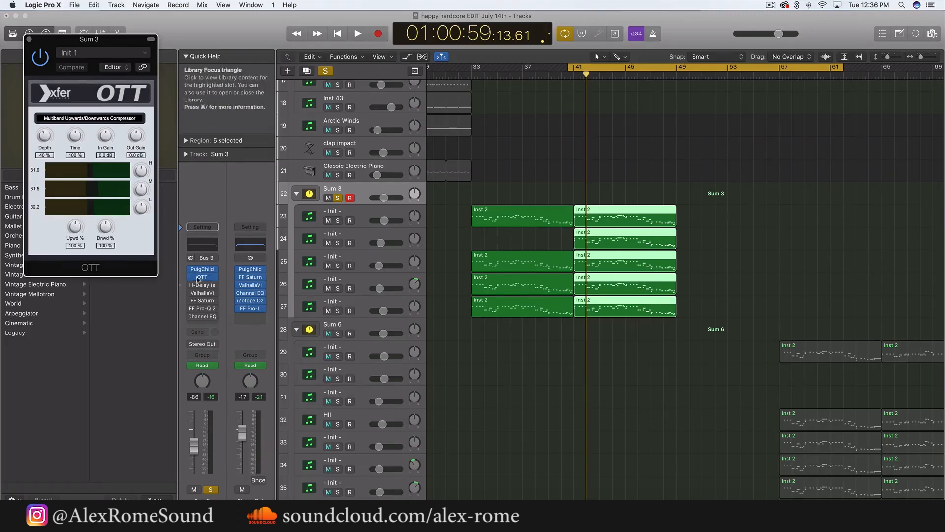
pyautogui.moveTo(196, 280)
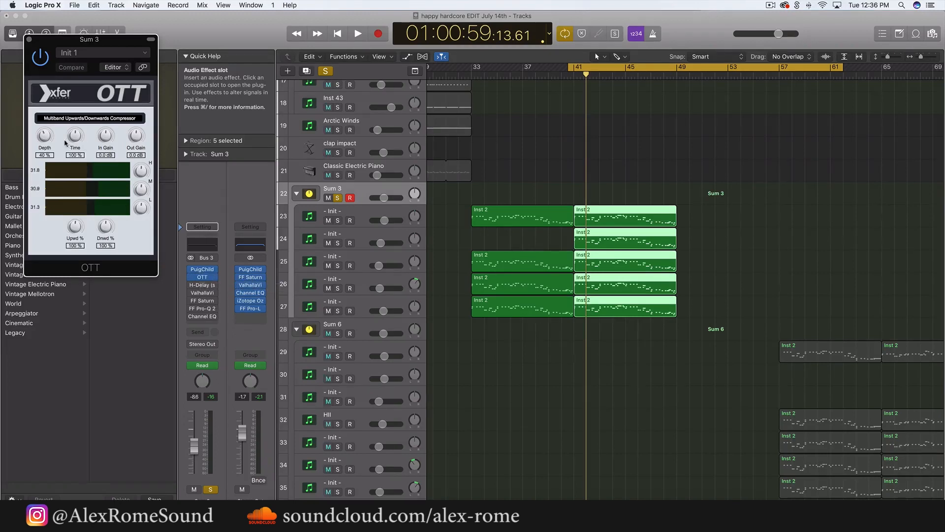
pyautogui.press('space')
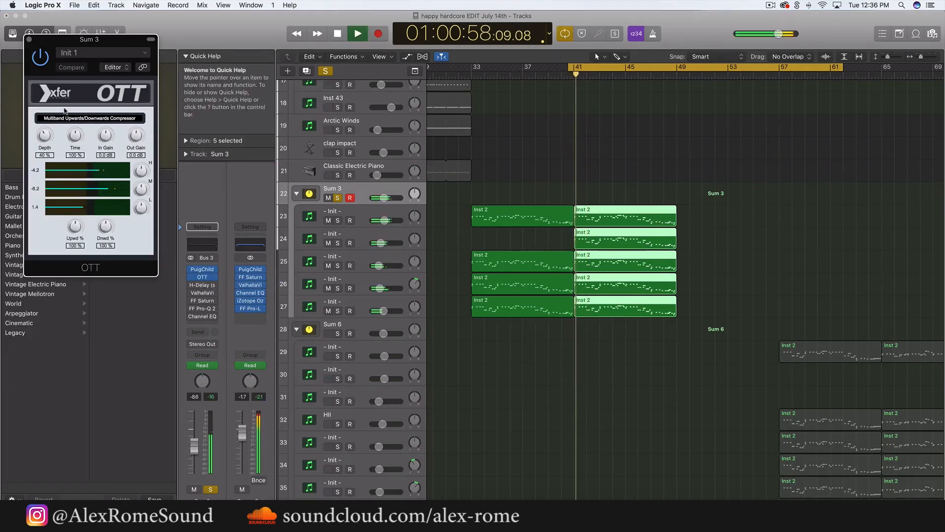
pyautogui.press('space')
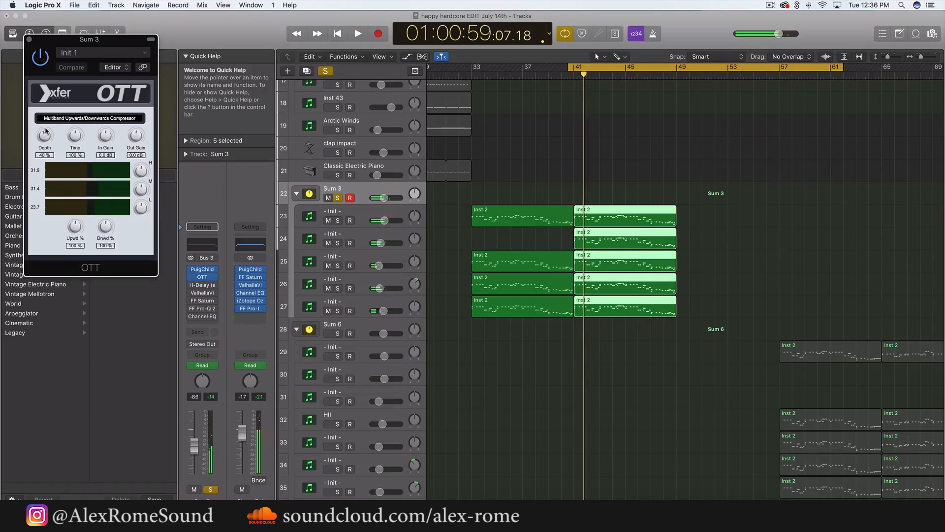
pyautogui.click(30, 40)
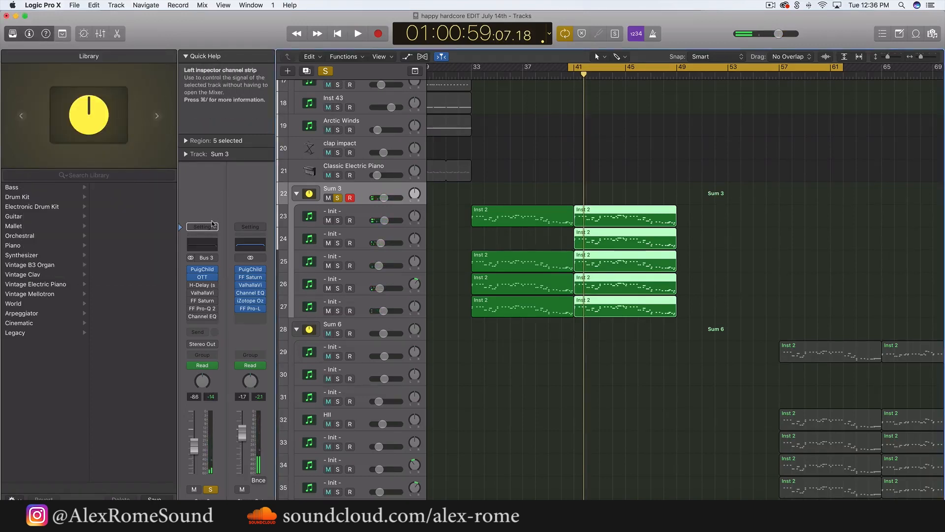
pyautogui.click(200, 278)
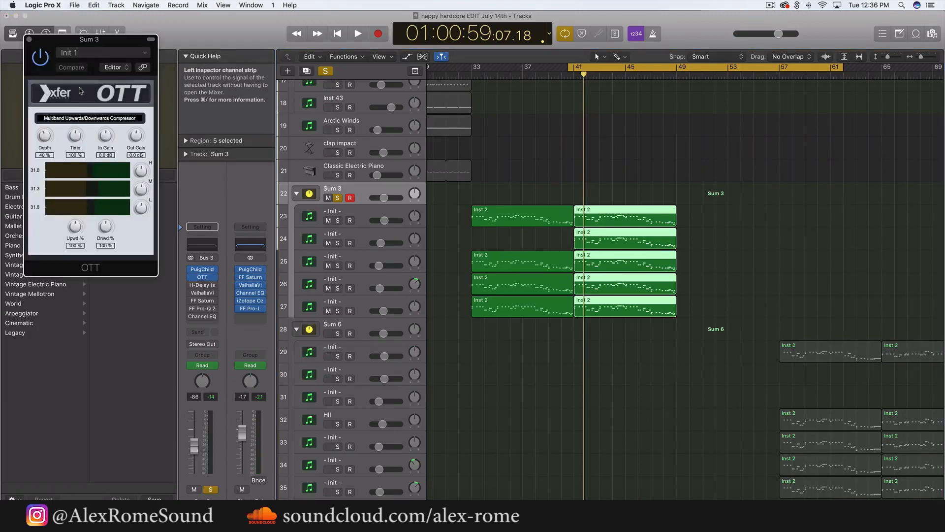
pyautogui.click(29, 39)
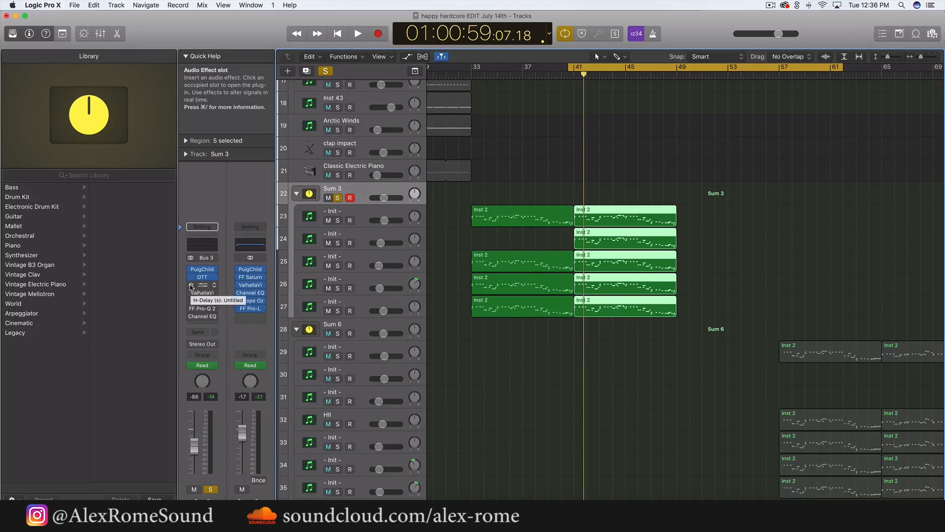
# - Re-enable H-Delay on the Sum 3 channel strip, keeping ValhallaVintageVerb bypassed, and play the stack briefly
pyautogui.click(191, 294)
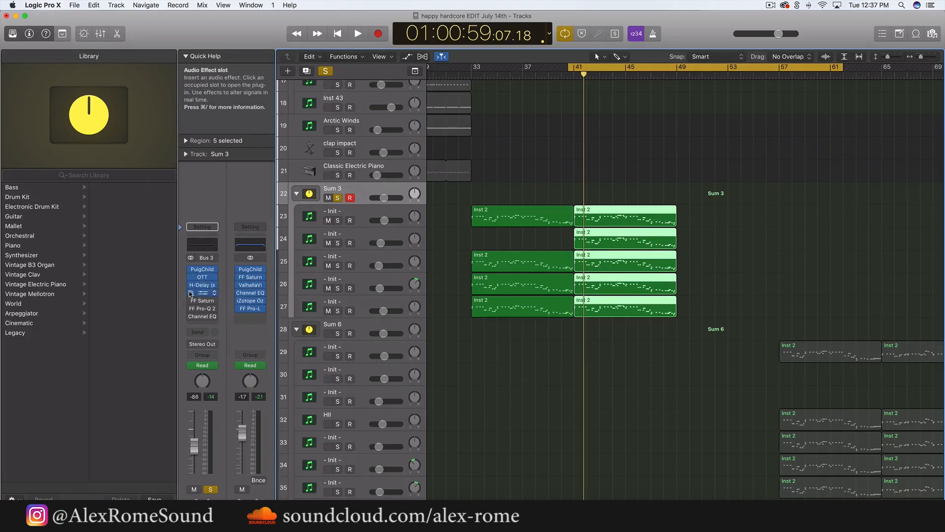
pyautogui.rightClick(194, 286)
pyautogui.click(192, 293)
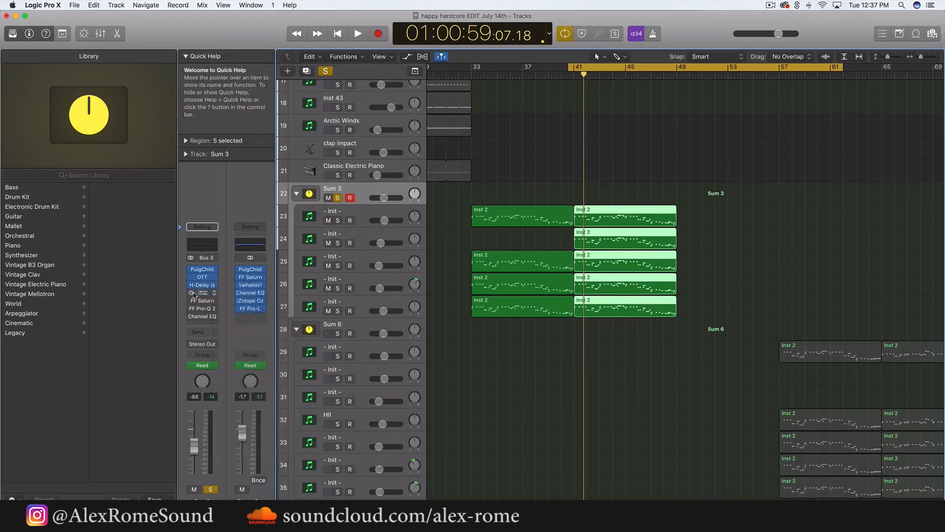
pyautogui.press('space')
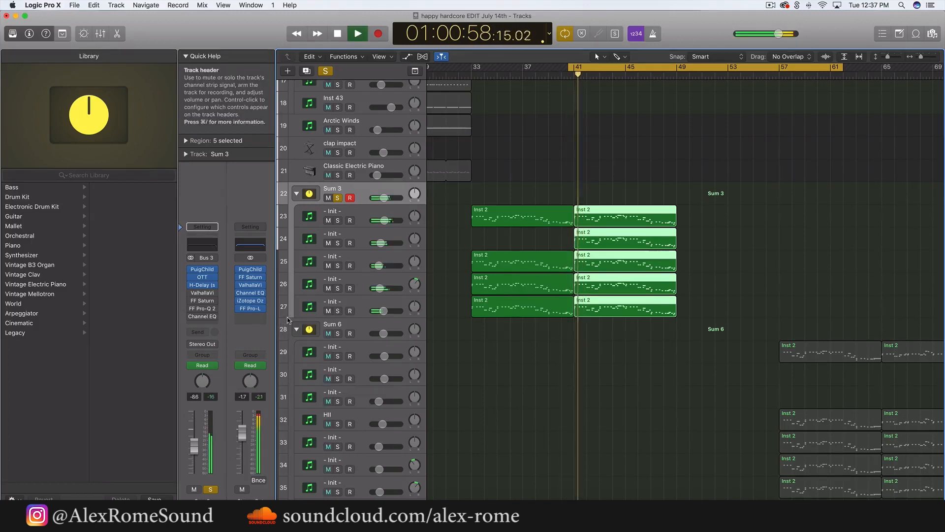
pyautogui.press('space')
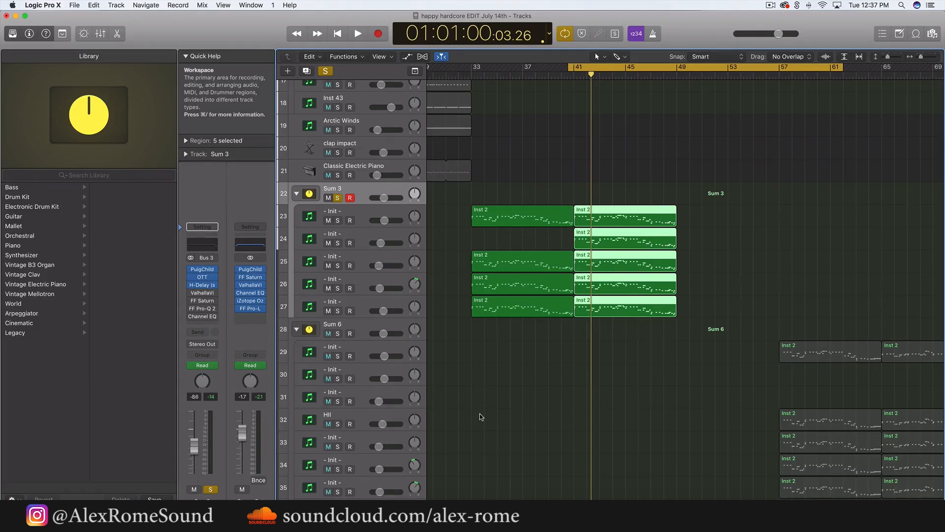
# - Step through the Sum 3 layers from track 27 up to track 23 to review their individual channel strips
pyautogui.click(362, 303)
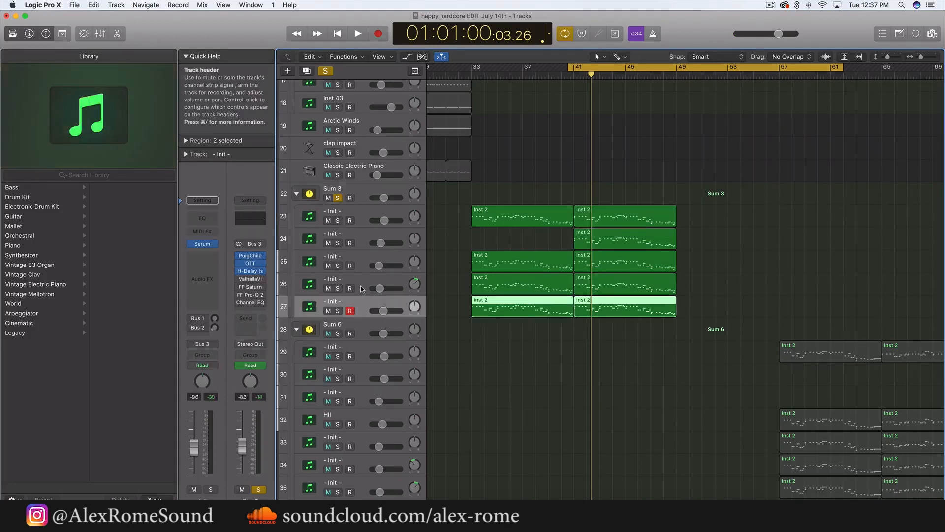
pyautogui.click(361, 282)
pyautogui.click(360, 265)
pyautogui.click(360, 241)
pyautogui.click(359, 218)
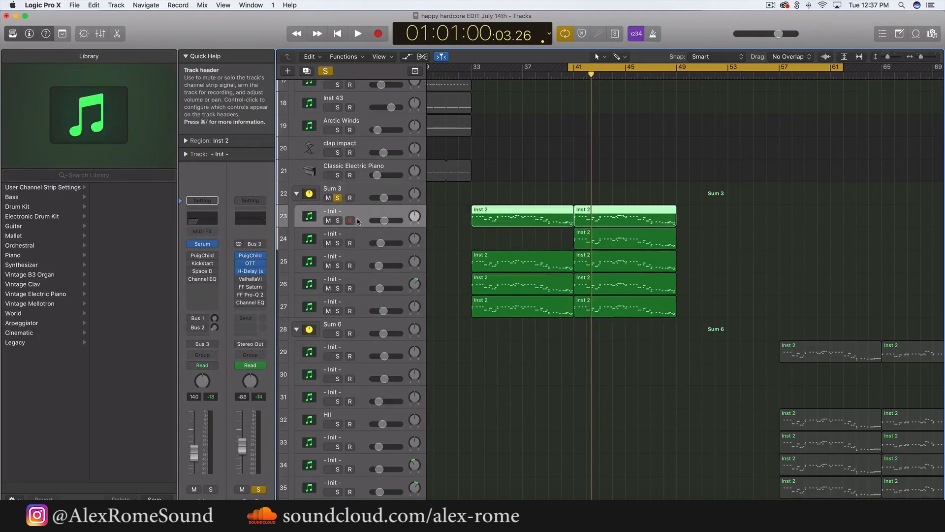
# - Select the Sum 3 main track, re-enable ValhallaVintageVerb on its channel strip, and play the stack briefly
pyautogui.click(360, 189)
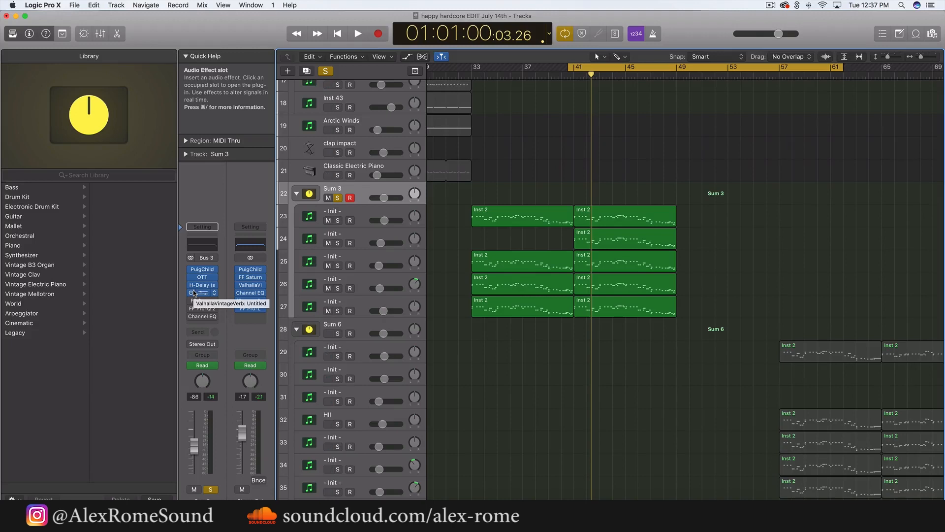
pyautogui.press('space')
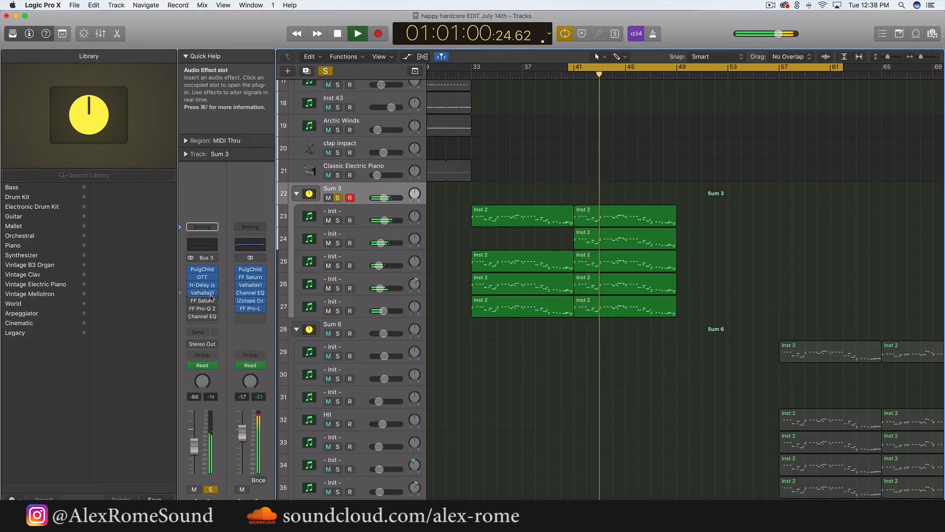
pyautogui.press('space')
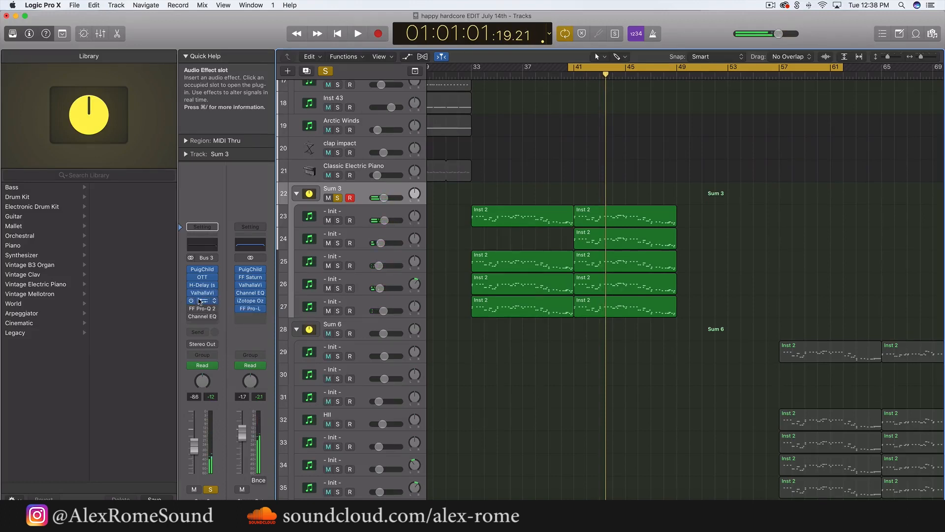
# - Re-enable FF Saturn on the Sum 3 channel strip, play the stack while showing its Warm Tape drive, and close its window after reviewing it again
pyautogui.click(199, 301)
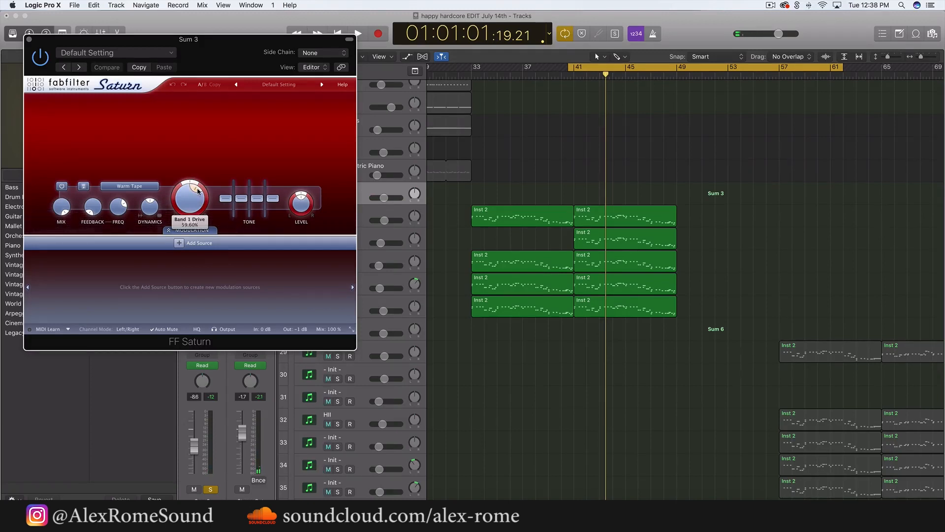
pyautogui.press('space')
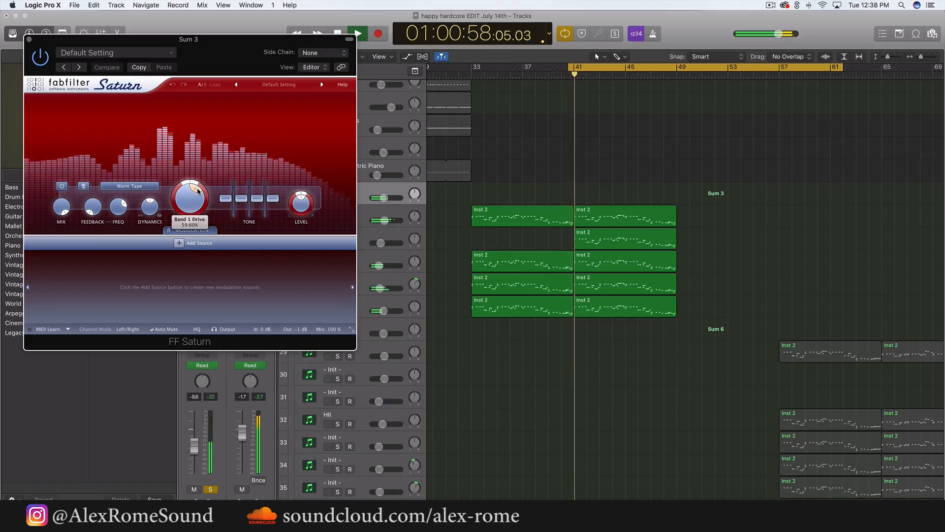
pyautogui.press('space')
pyautogui.click(29, 39)
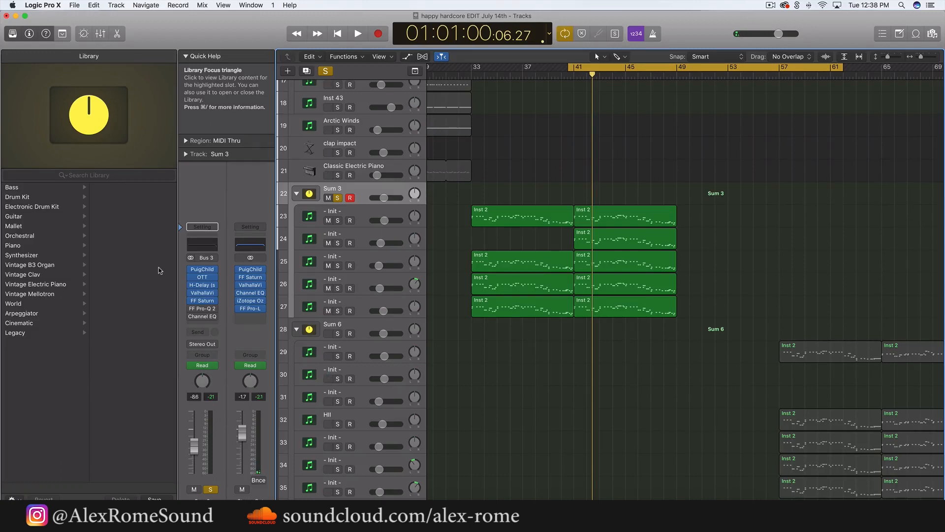
pyautogui.click(205, 302)
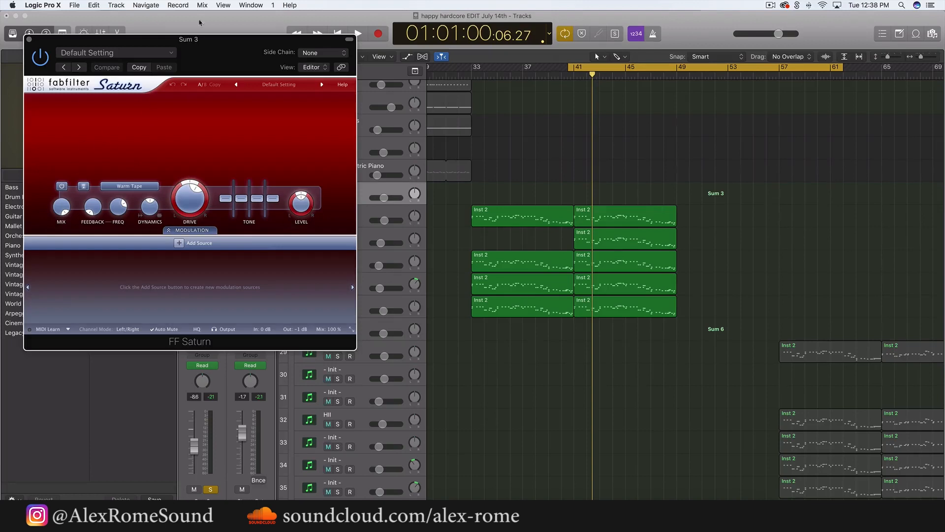
pyautogui.click(29, 40)
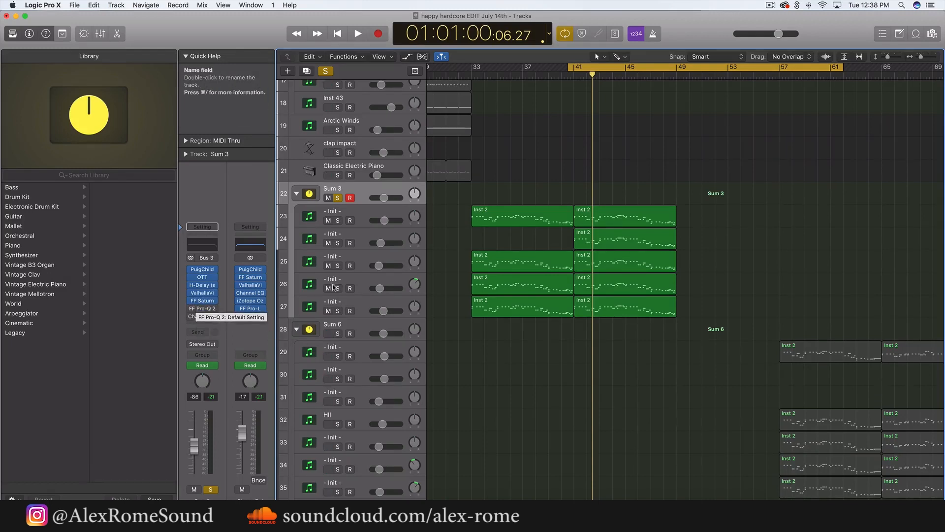
# - Compare the channel strips and insert effects of the individual Sum 3 layers, going back and forth between tracks 23 and 27
pyautogui.click(364, 299)
pyautogui.click(363, 281)
pyautogui.click(362, 261)
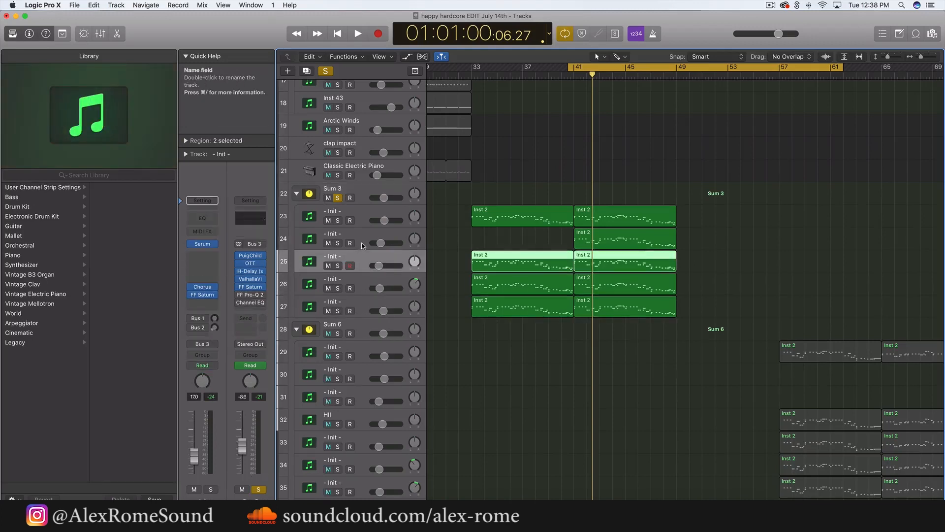
pyautogui.click(361, 243)
pyautogui.click(363, 221)
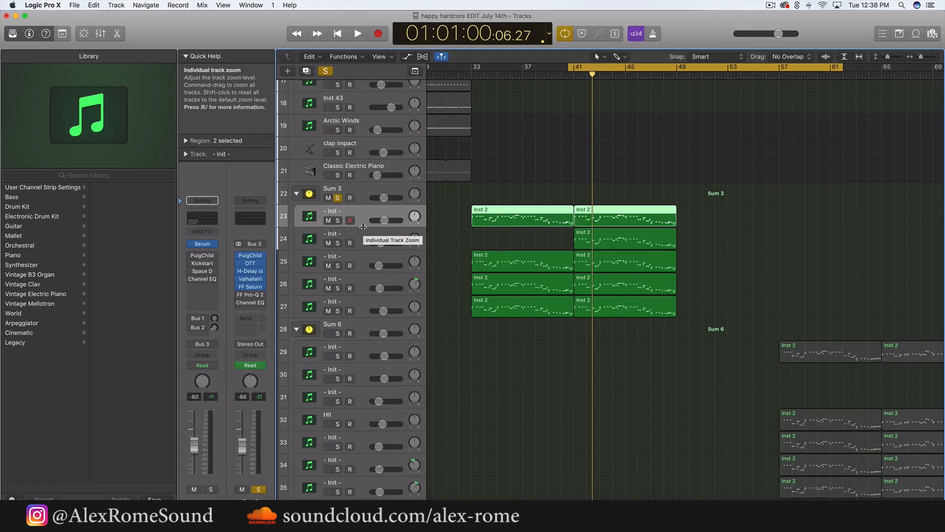
pyautogui.click(362, 307)
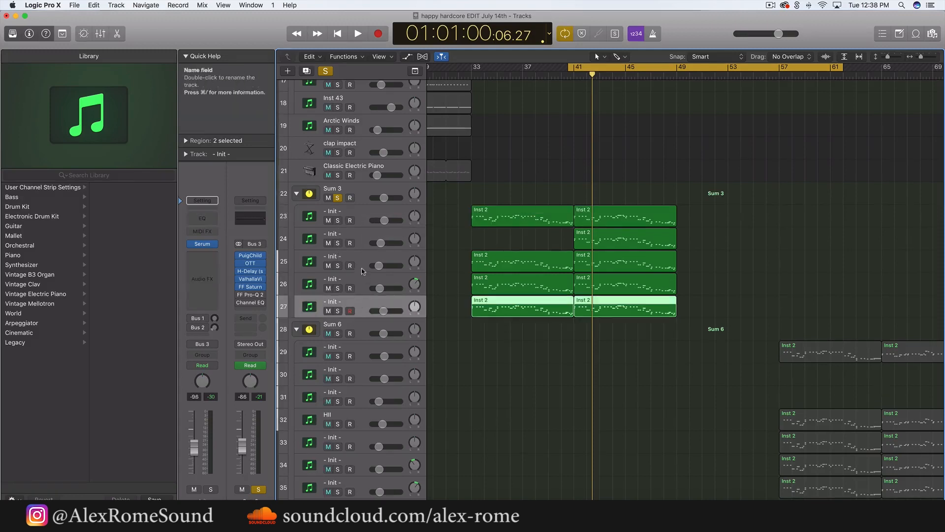
pyautogui.click(362, 268)
pyautogui.click(361, 282)
pyautogui.click(356, 222)
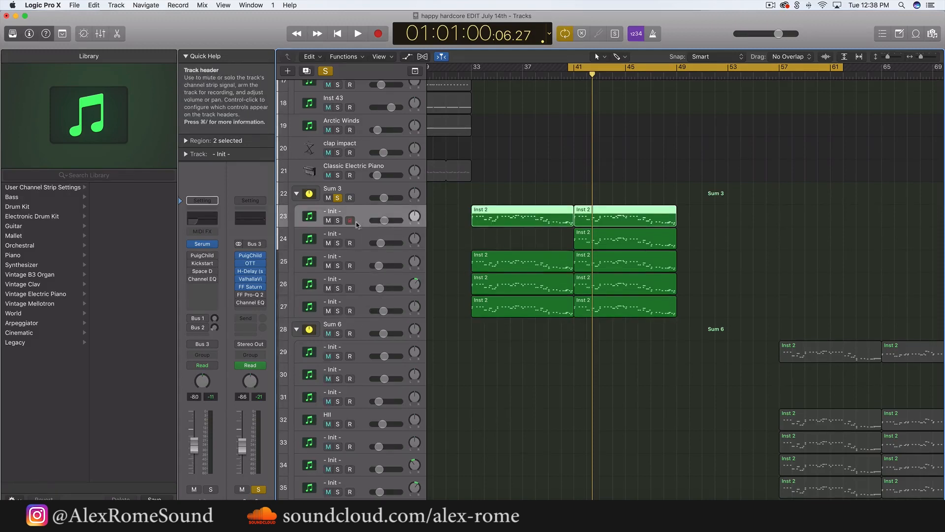
# - Select the Sum 3 main track, re-enable FF Pro-Q 2 on its channel strip, play the stack briefly, and close the plug-in window
pyautogui.click(364, 195)
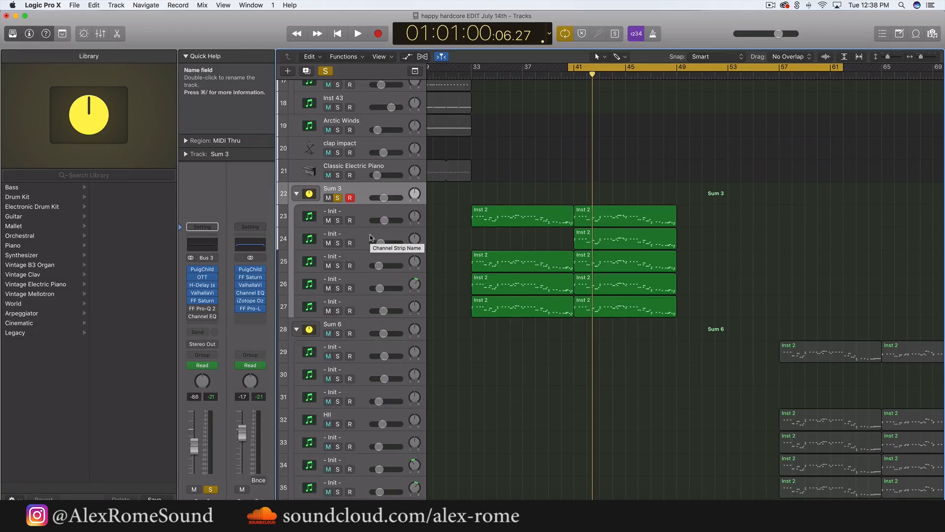
pyautogui.click(197, 308)
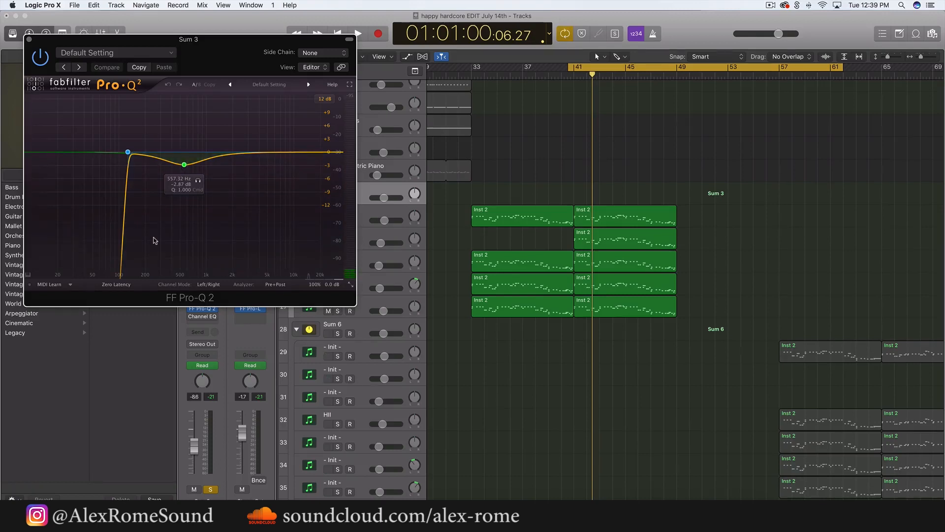
pyautogui.press('space')
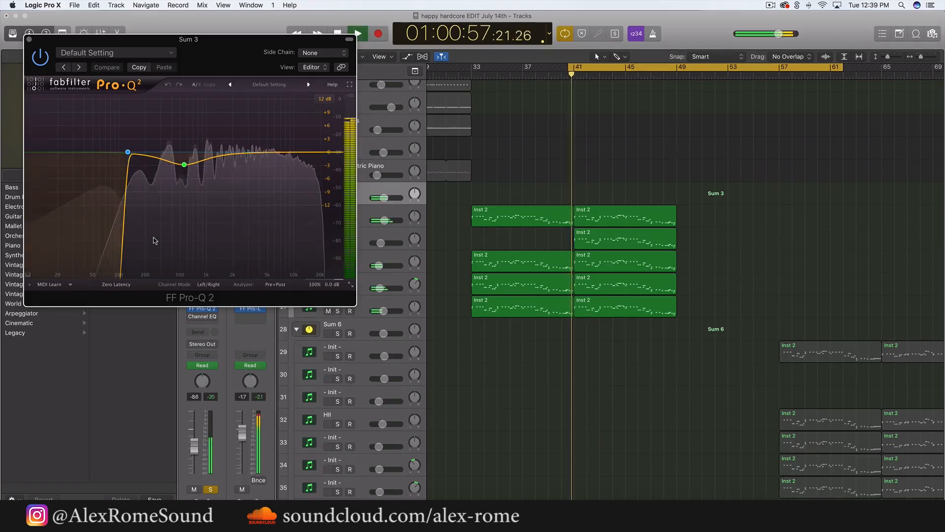
pyautogui.press('space')
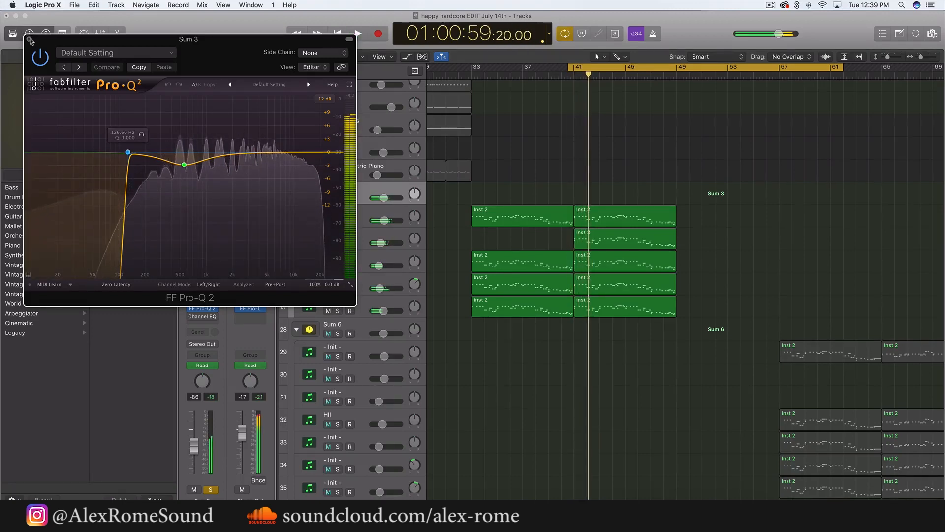
pyautogui.click(29, 41)
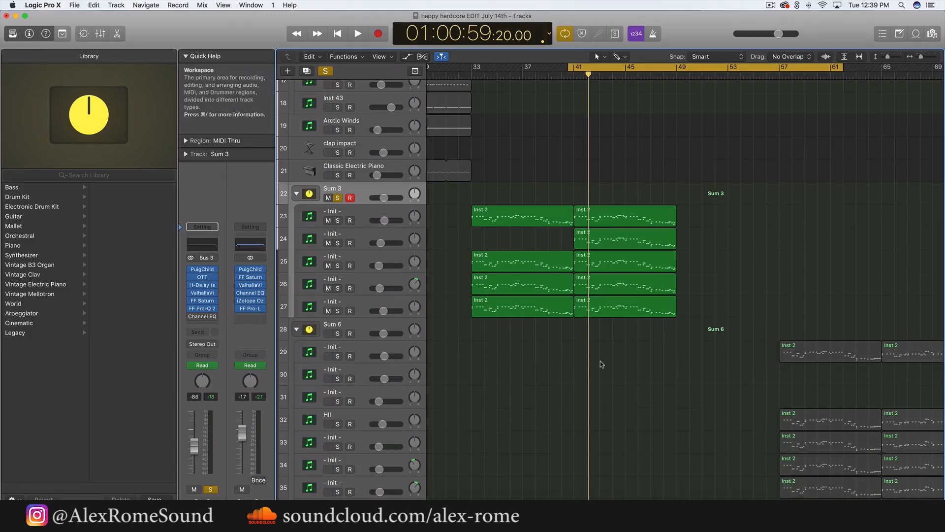
# - Select the five Sum 3 layer regions starting at bar 41 and re-enable Channel EQ on the stack, closing its window after review
pyautogui.moveTo(600, 361); pyautogui.dragTo(635, 212)
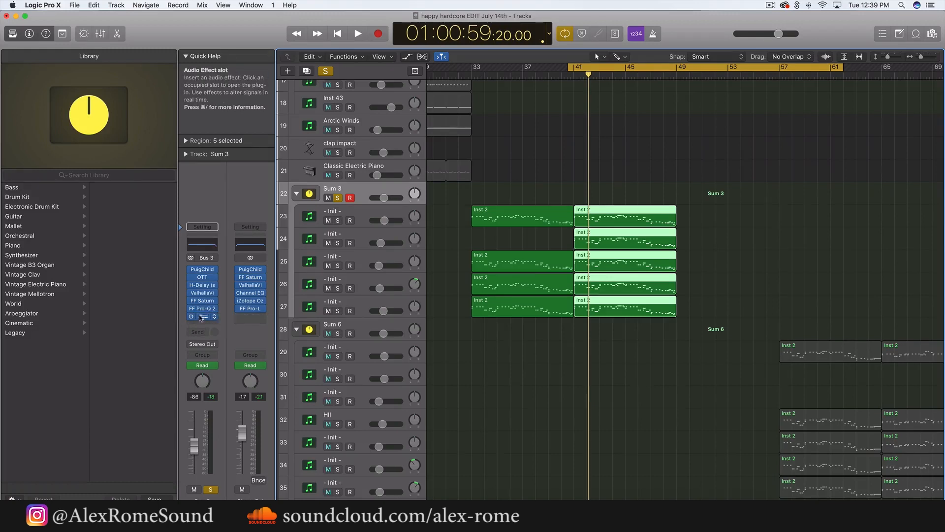
pyautogui.click(201, 318)
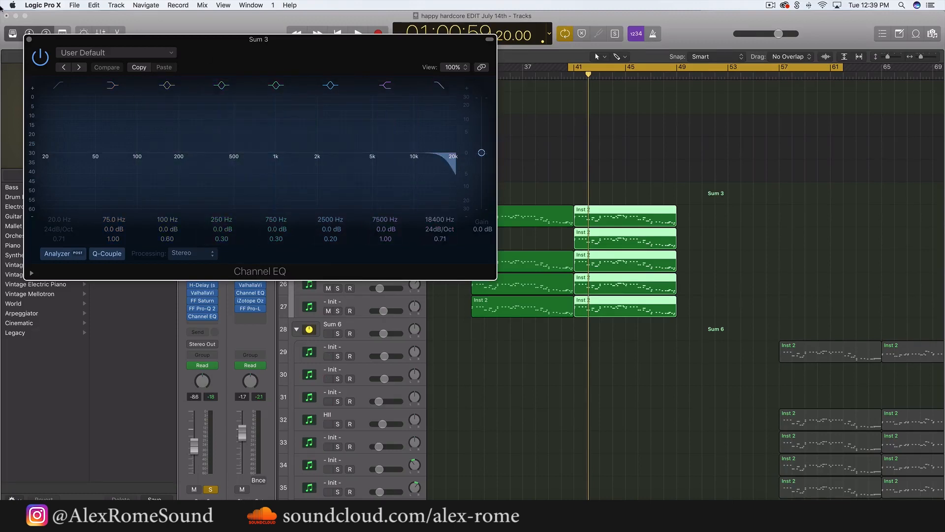
pyautogui.click(29, 39)
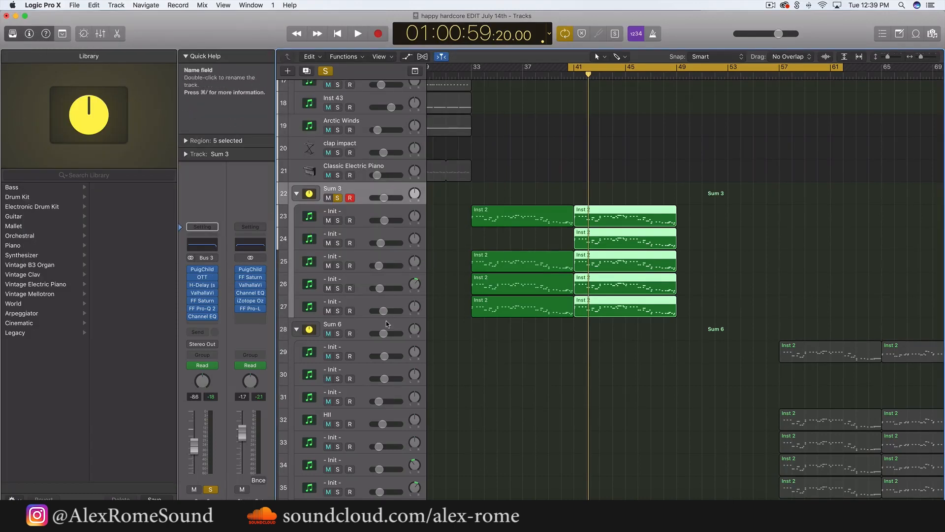
# - Clear the active solo on Sum 3 so that the whole arrangement can be played
pyautogui.click(326, 70)
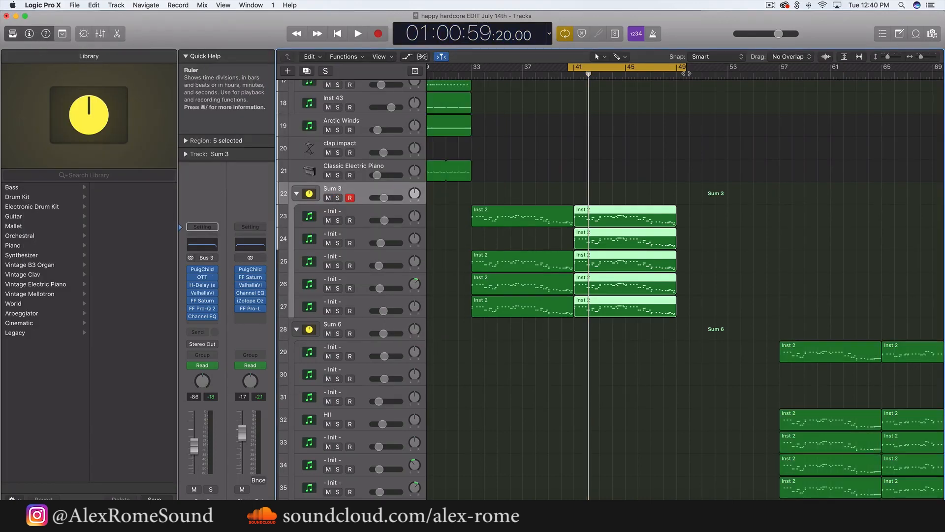